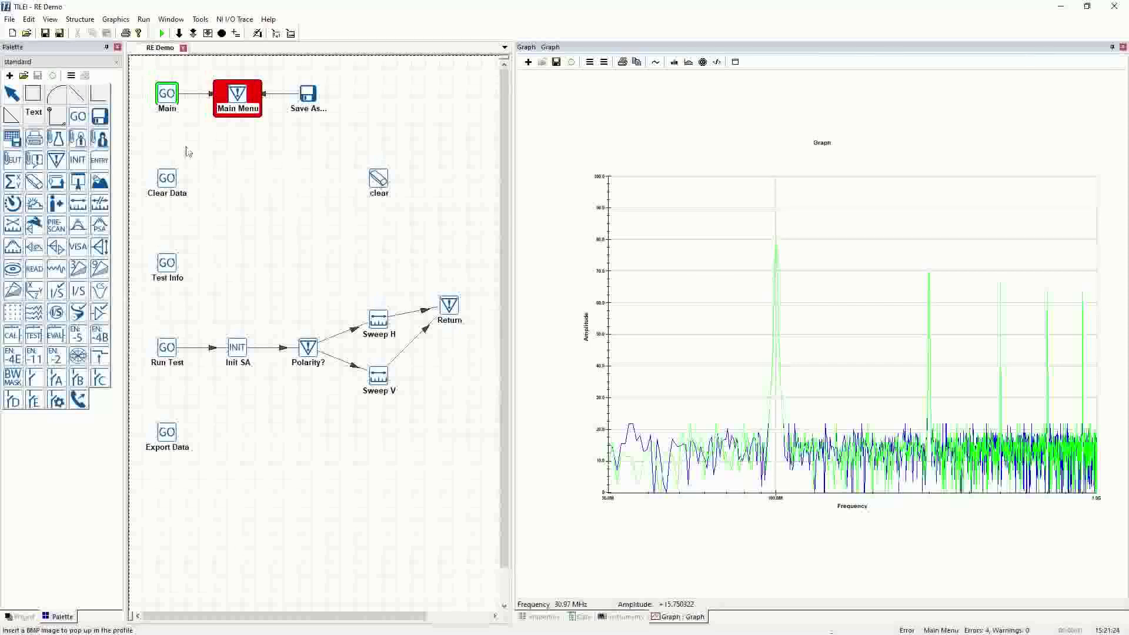
Connect the Clear Data start symbol to the clear action, and connect the clear action to Return
left_click(58, 116)
left_click(167, 178)
left_click(383, 183)
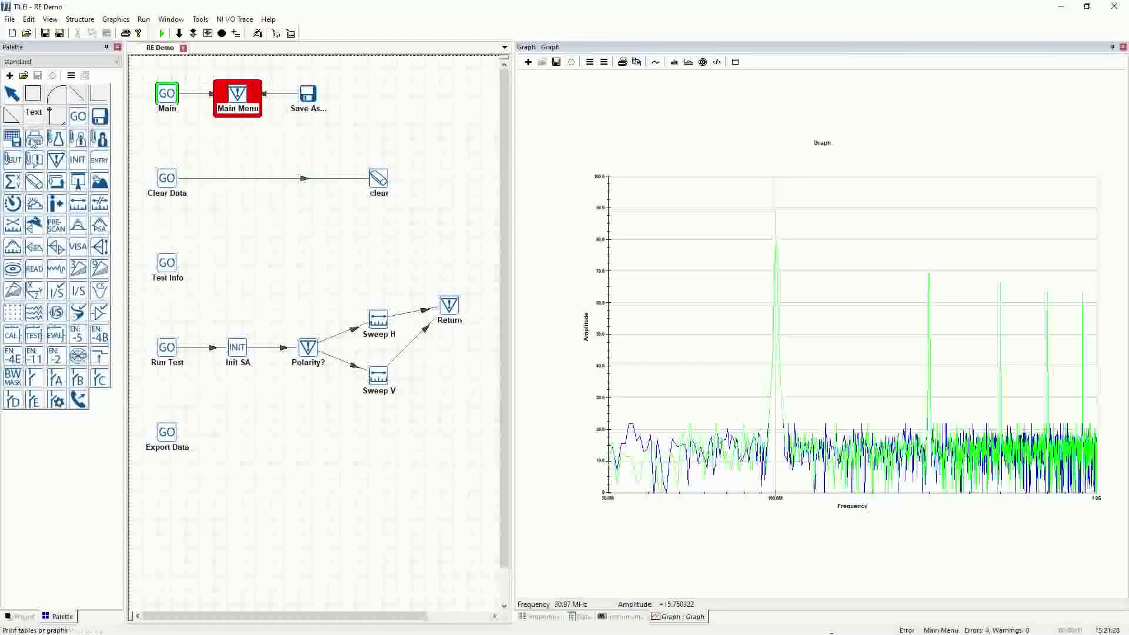
left_click(57, 116)
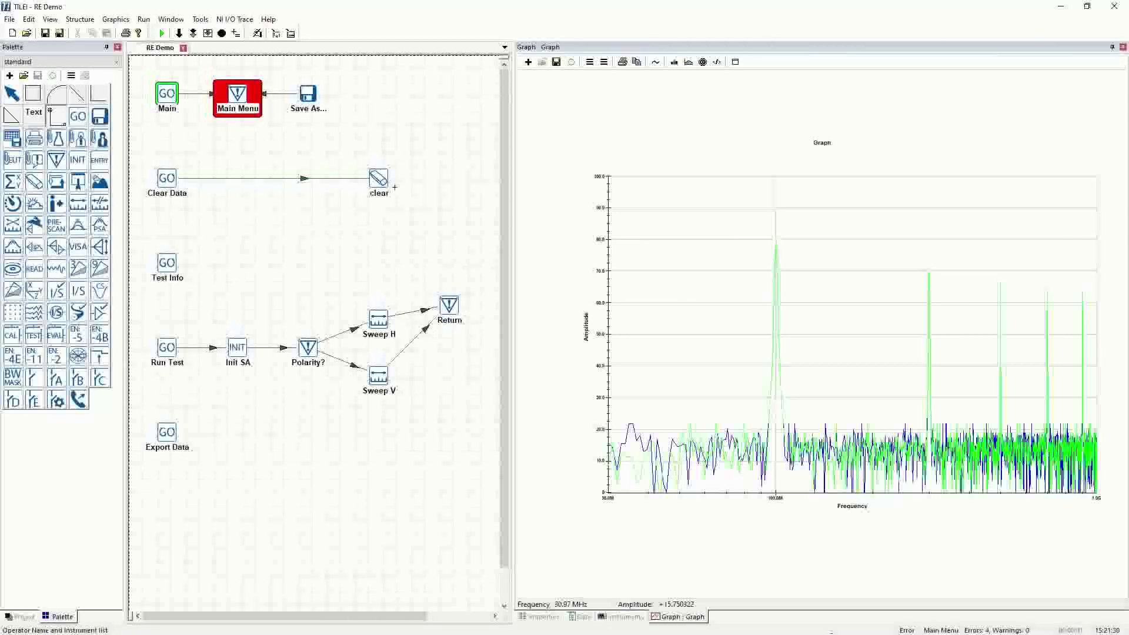
left_click(448, 305)
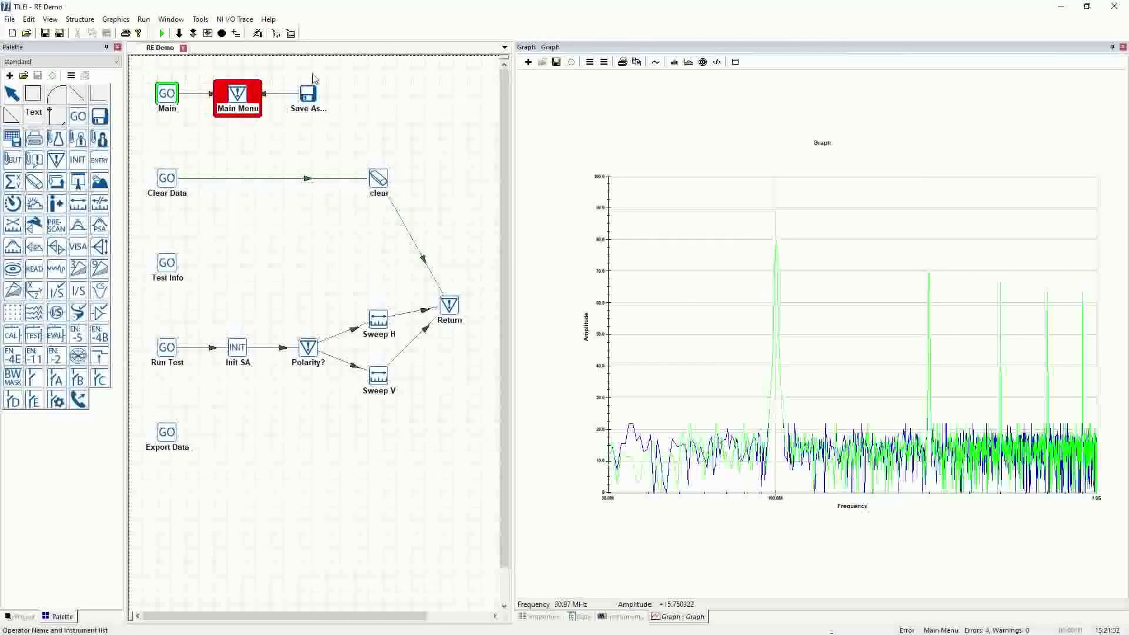
Run the profile, test the Clear Data option of the Main Menu prompt, and close the prompt
left_click(162, 33)
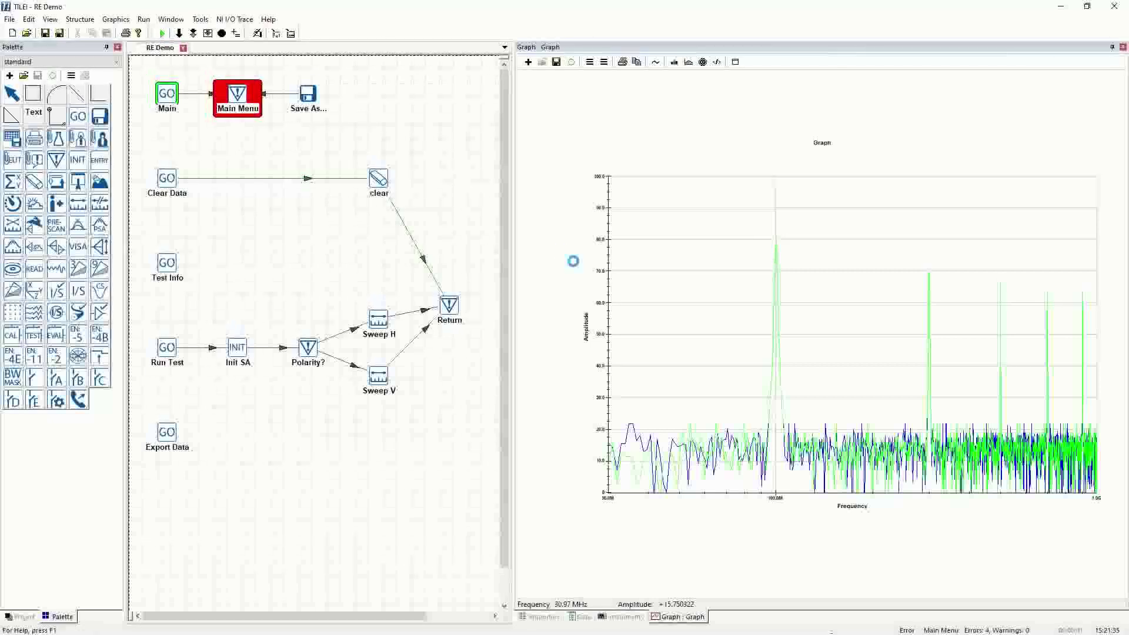
left_click(529, 295)
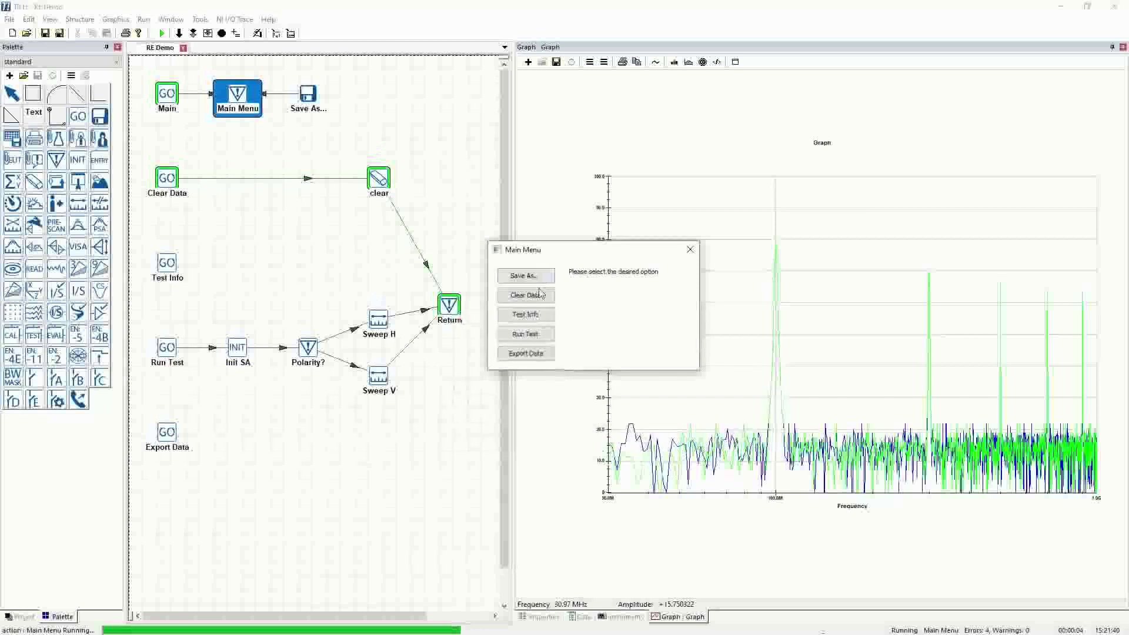
left_click(694, 251)
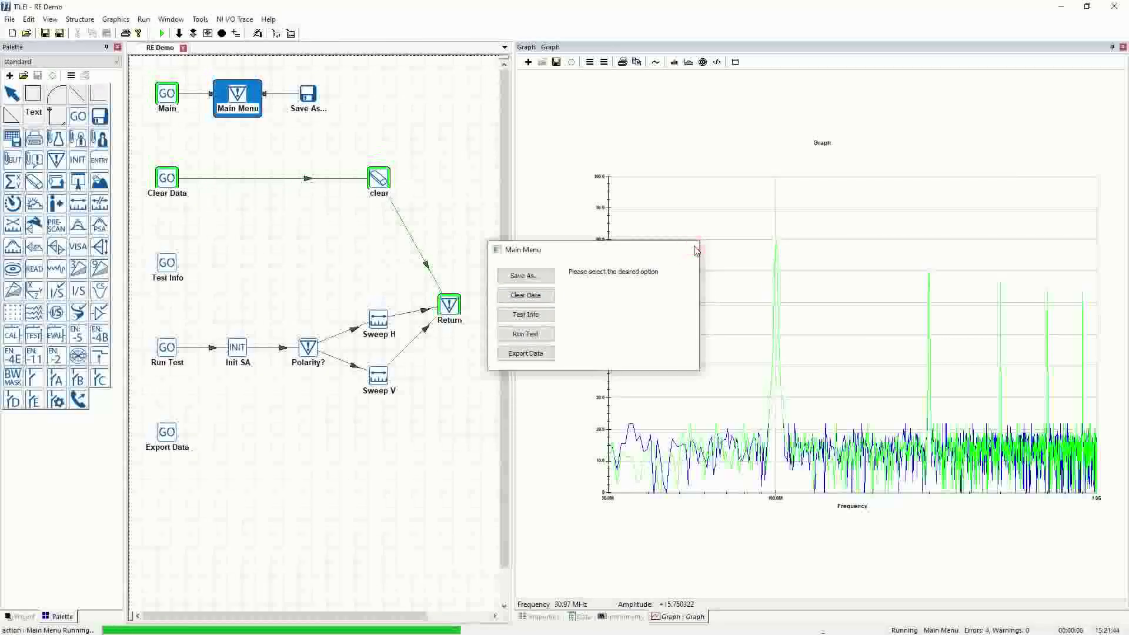
Configure the clear action to clear both dat_SpecAn_H and dat_SpecAn_V
left_click(505, 263)
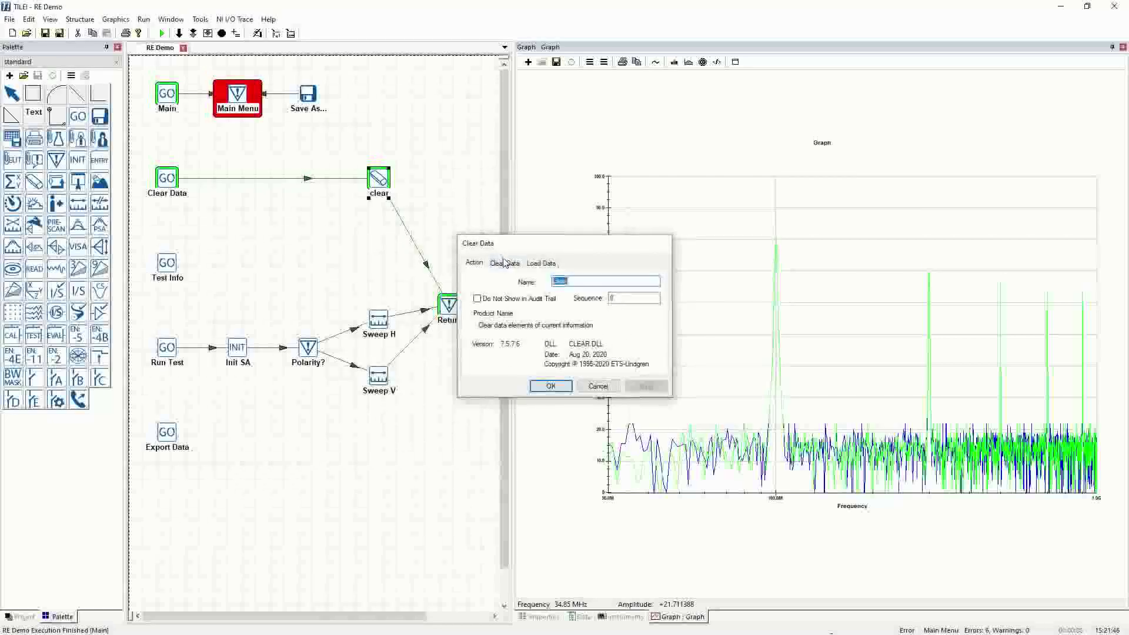
left_click(498, 296)
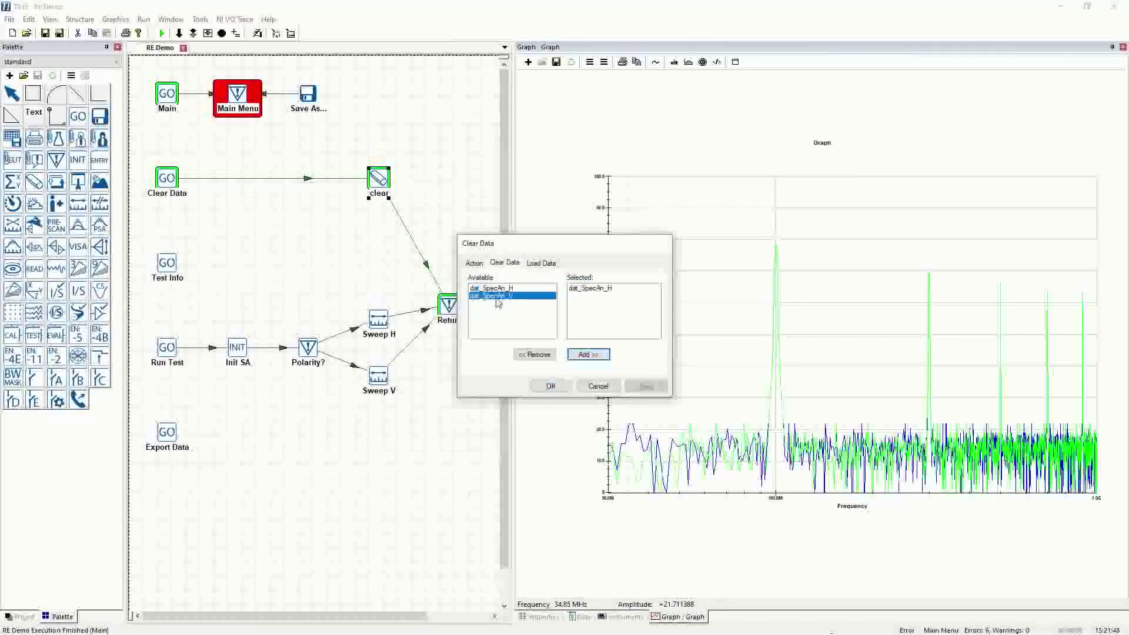
left_click(550, 385)
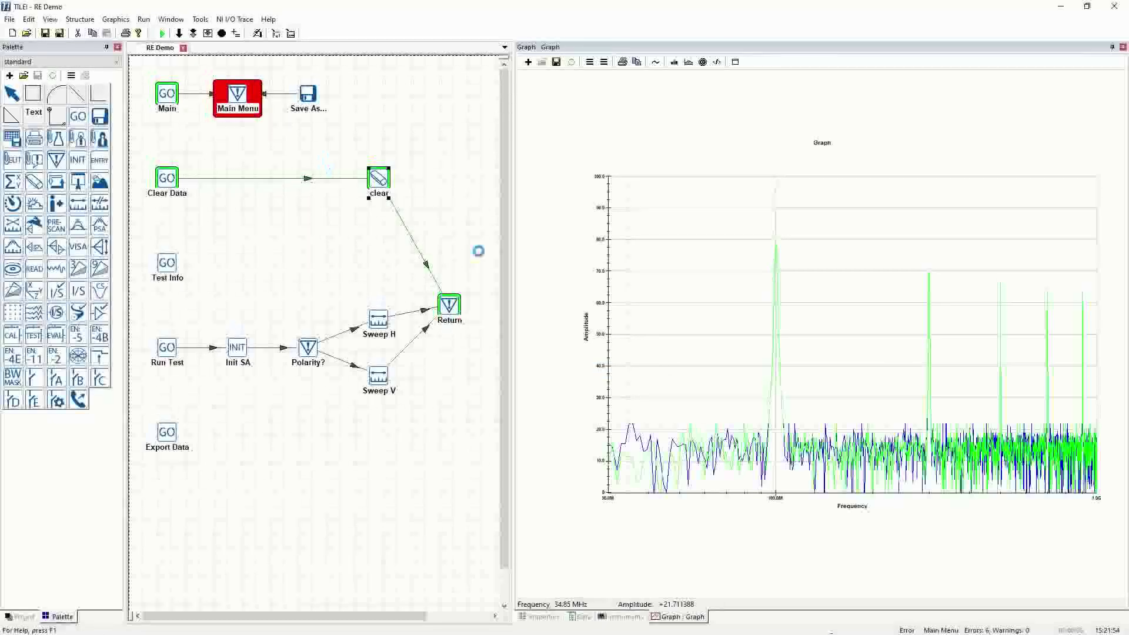
Clear the graph data through the running profile's Main Menu and run the test with the horizontal sweep
left_click(525, 296)
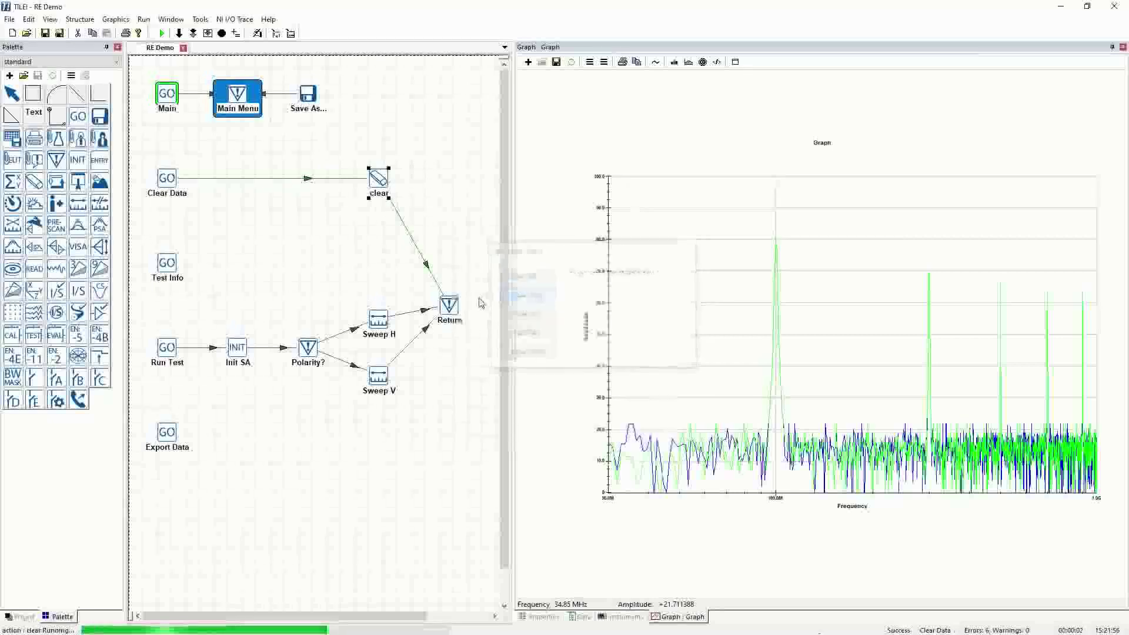
left_click_drag(629, 254, 387, 369)
left_click(290, 444)
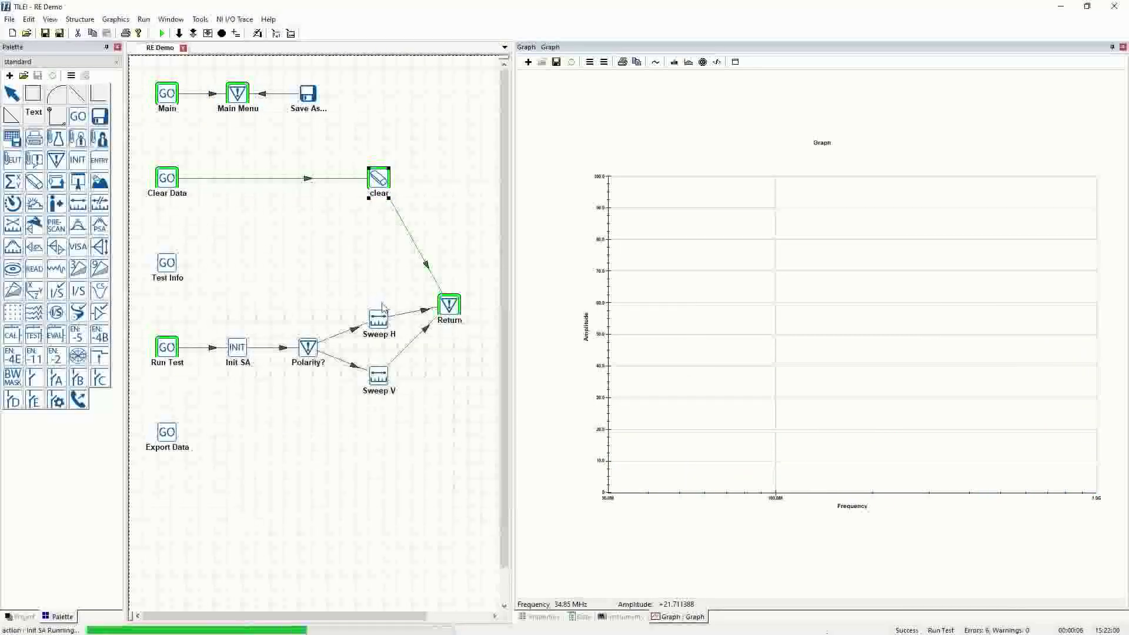
left_click(524, 274)
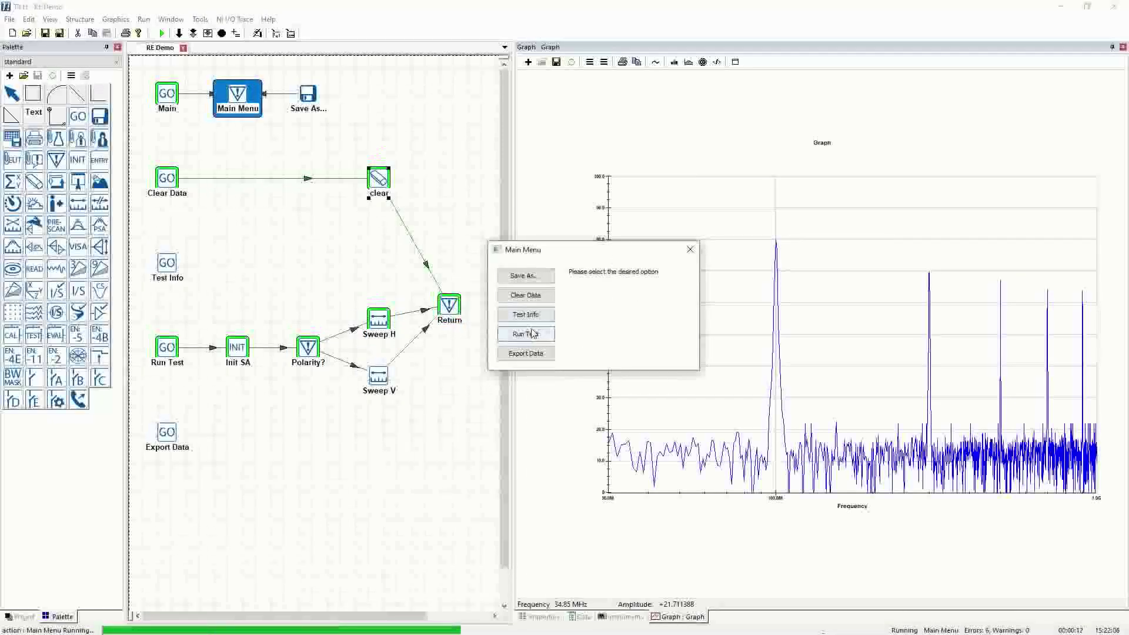
Run the test again with the vertical sweep and close the Main Menu prompt
left_click(524, 333)
left_click(530, 296)
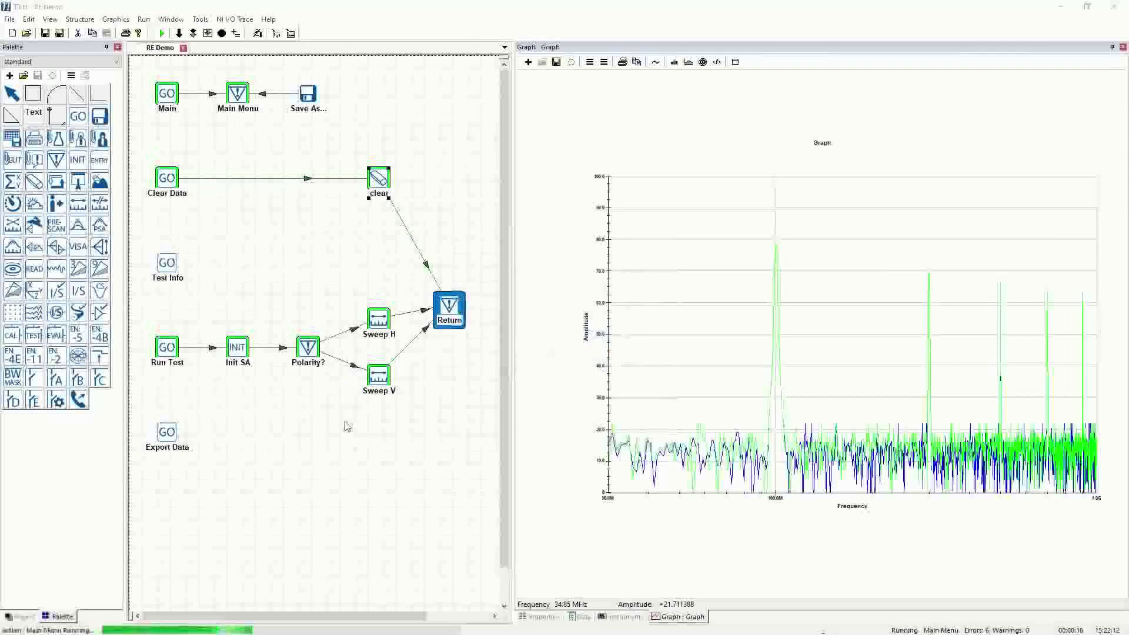
left_click_drag(602, 249, 360, 471)
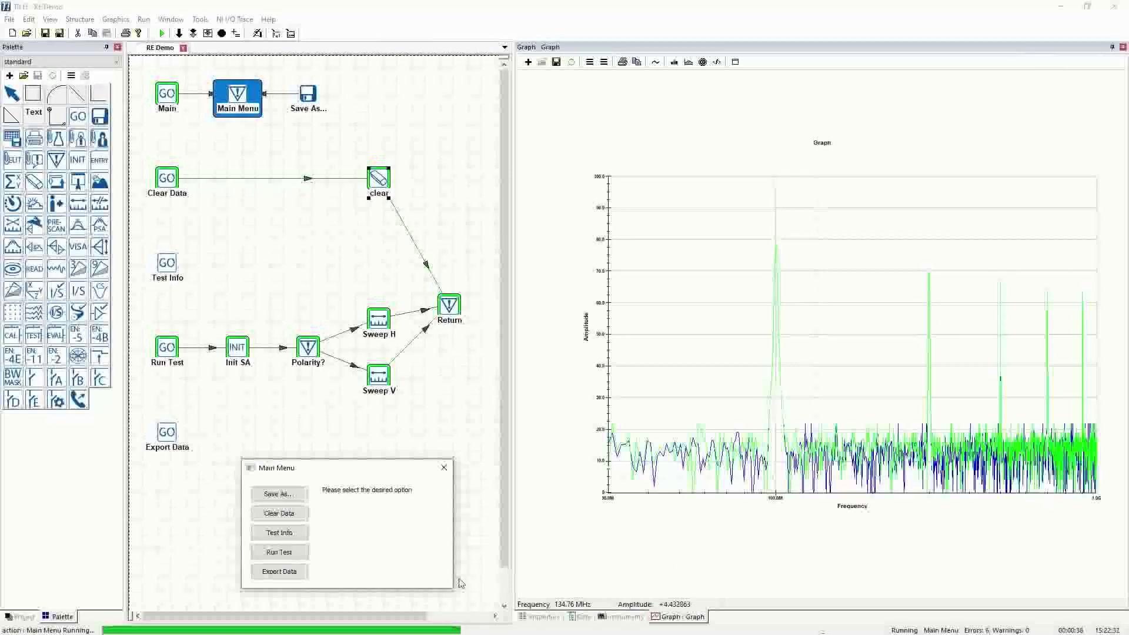
left_click_drag(366, 472, 403, 433)
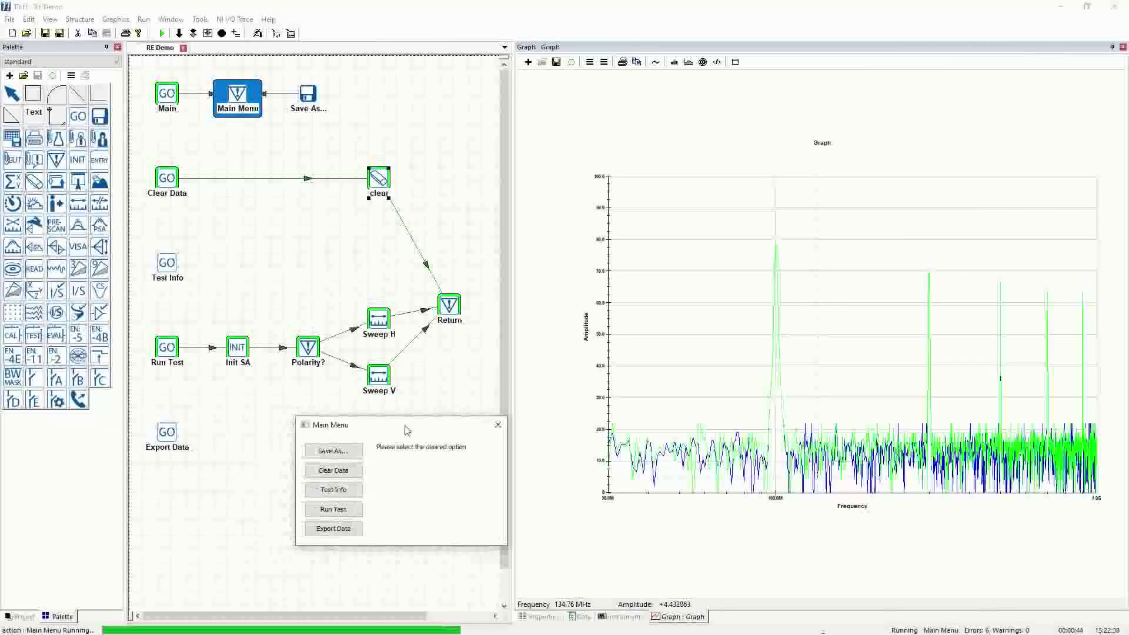
left_click(480, 430)
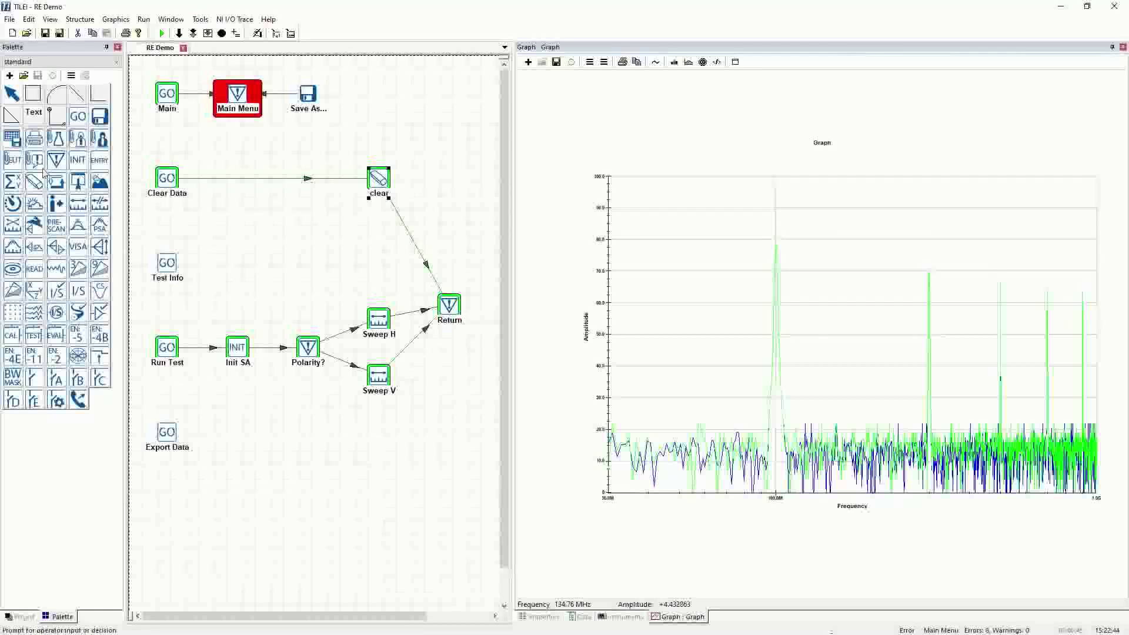
Place an EUT data action in the Test Info row below the clear action and name it EUT Info
left_click(12, 156)
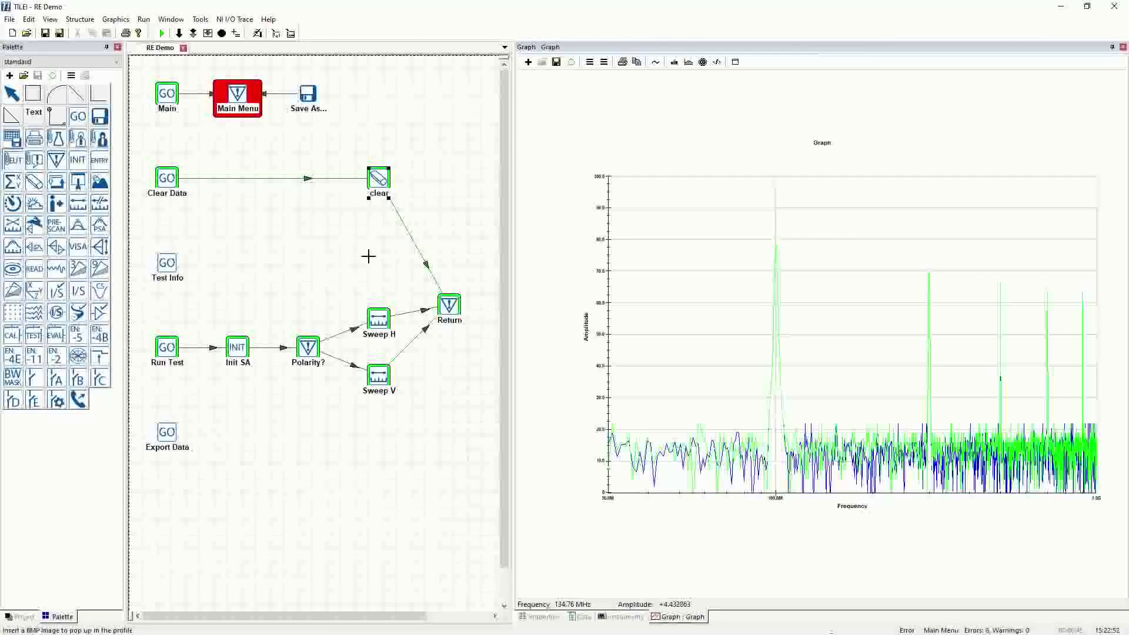
left_click(373, 253)
double_click(382, 263)
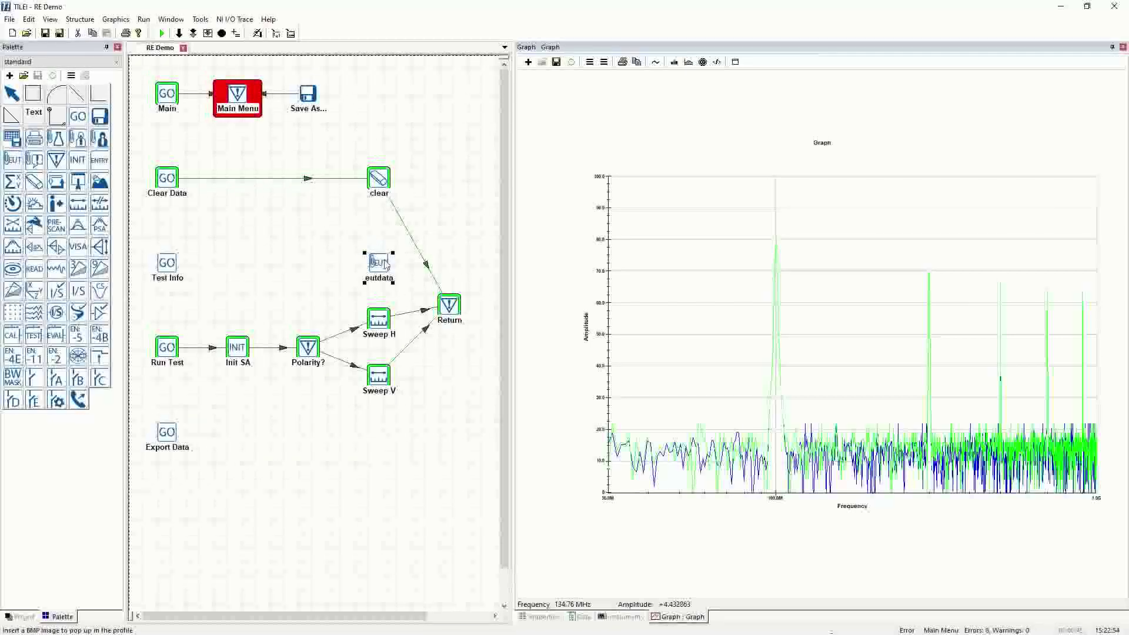
type("EUT Info")
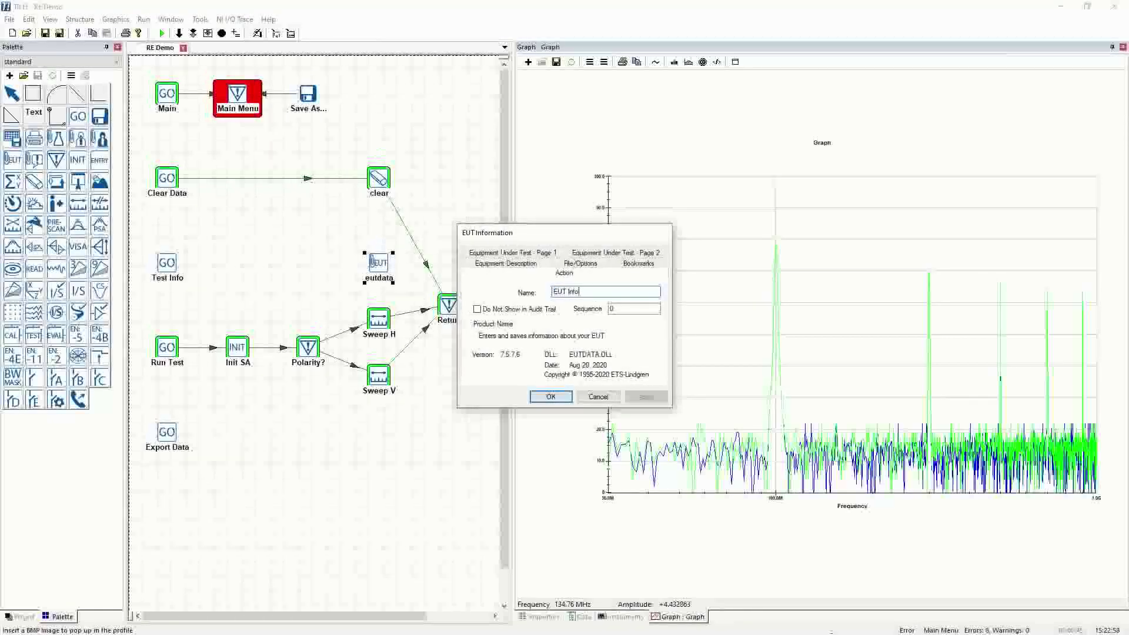
left_click(549, 397)
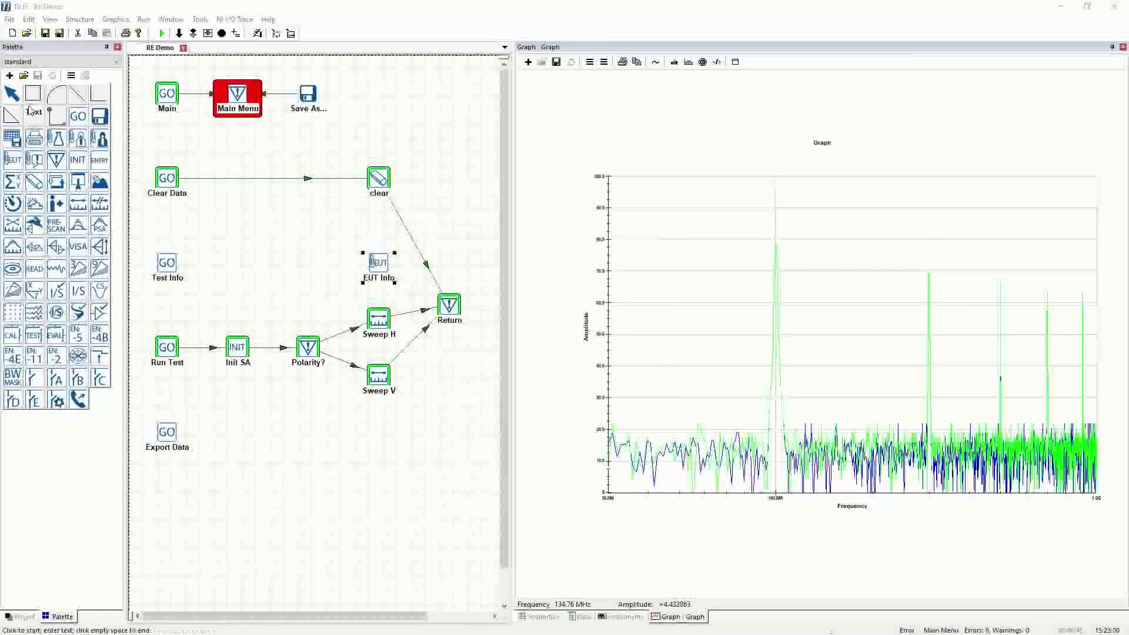
Connect the Test Info start symbol to EUT Info, and connect EUT Info to Return
left_click(56, 117)
left_click(168, 263)
left_click(378, 263)
left_click(55, 117)
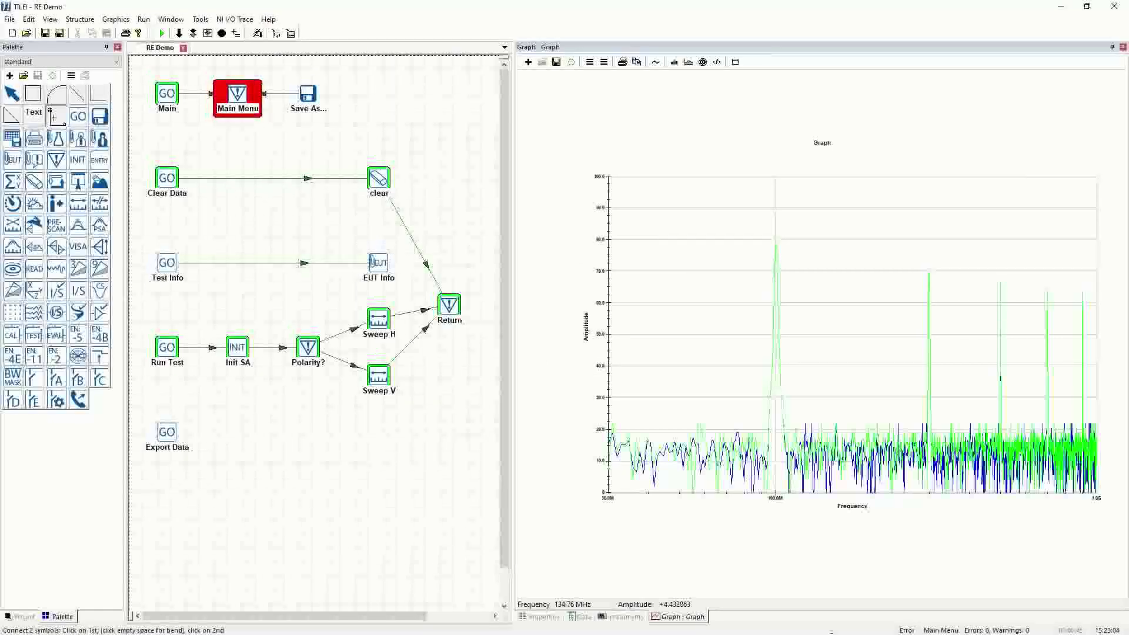
left_click(378, 261)
left_click(449, 305)
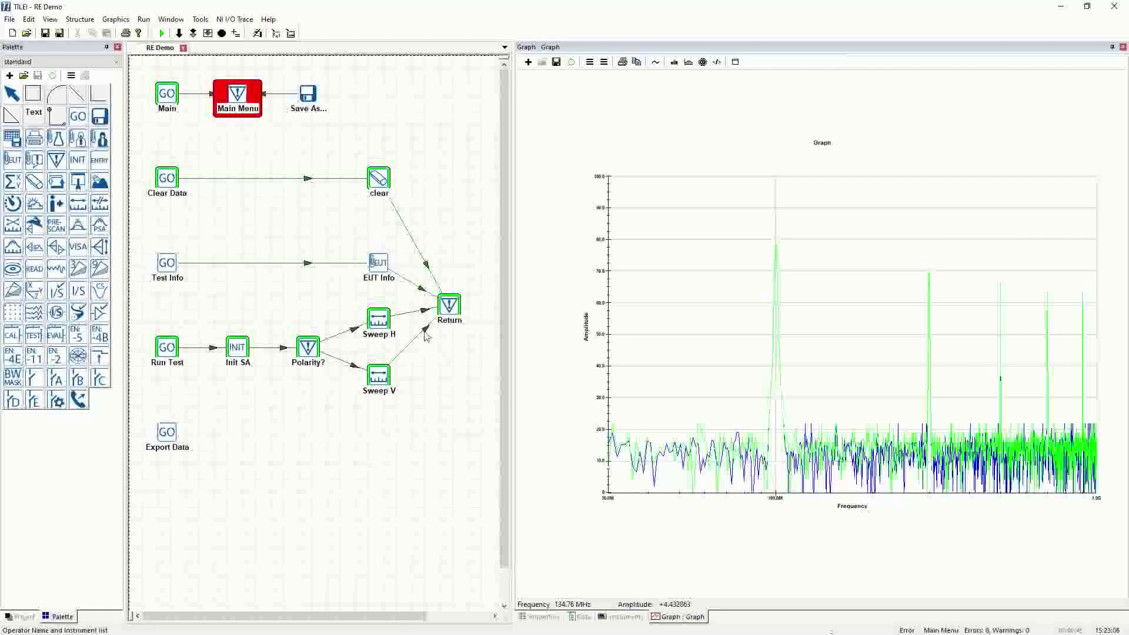
left_click(380, 261)
double_click(380, 262)
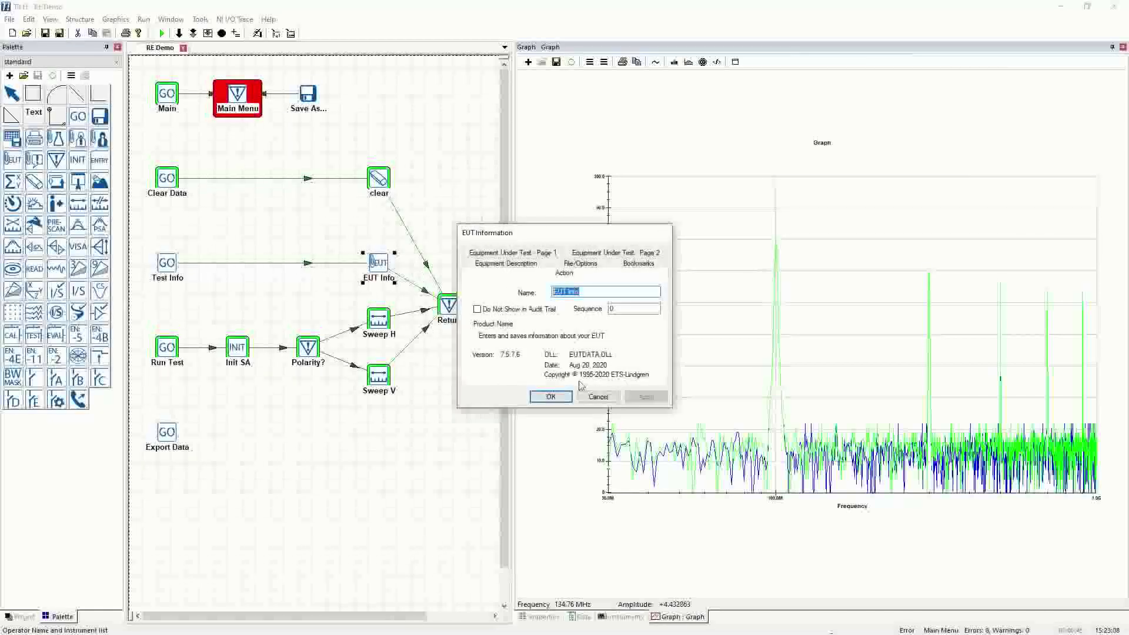
left_click(597, 395)
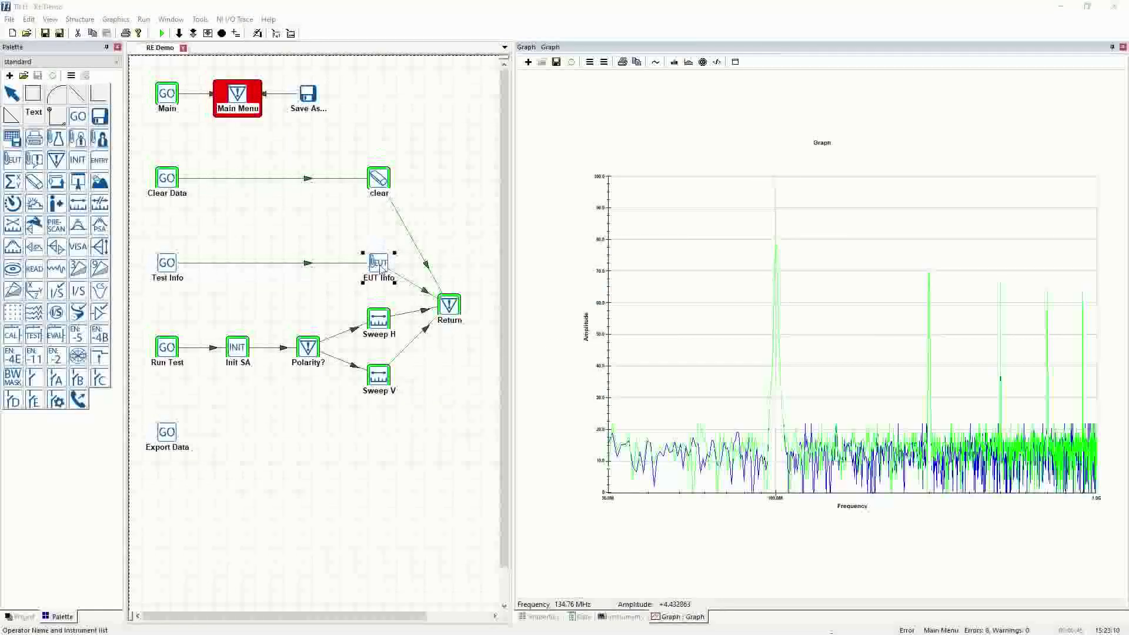
Execute the EUT Info action on its own to preview its entry form, and cancel the form
right_click(381, 269)
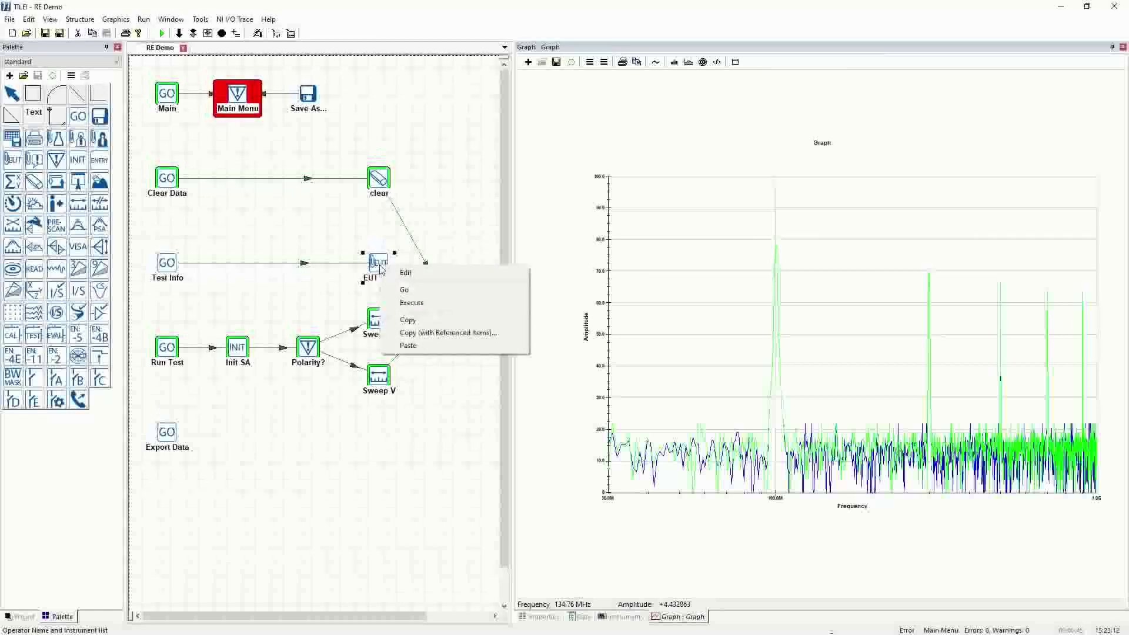
left_click(412, 302)
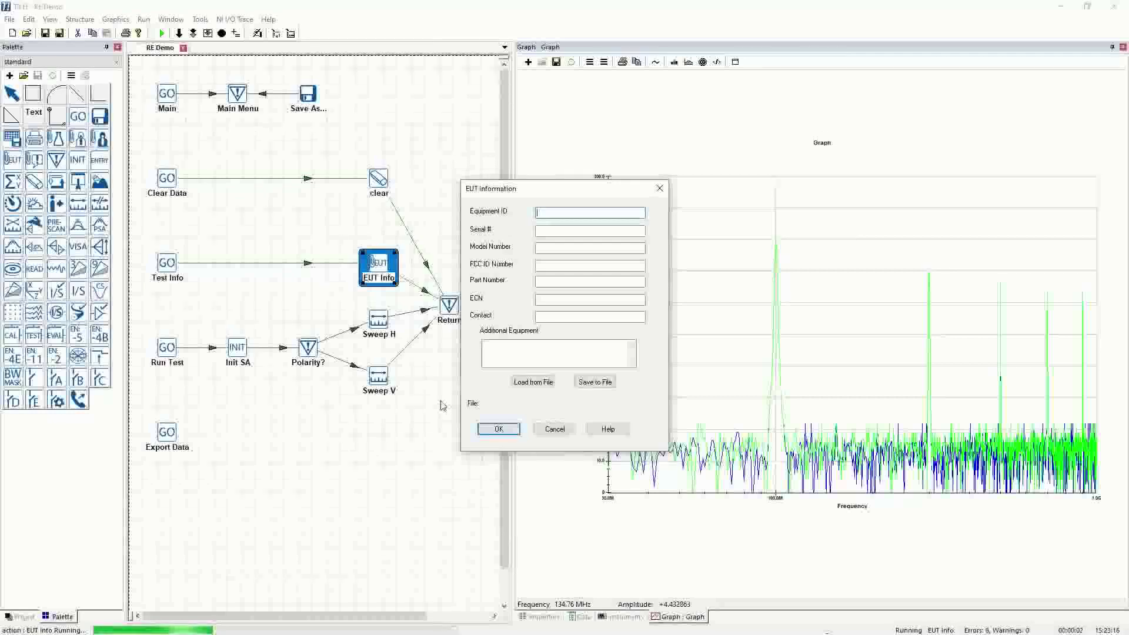
left_click(555, 213)
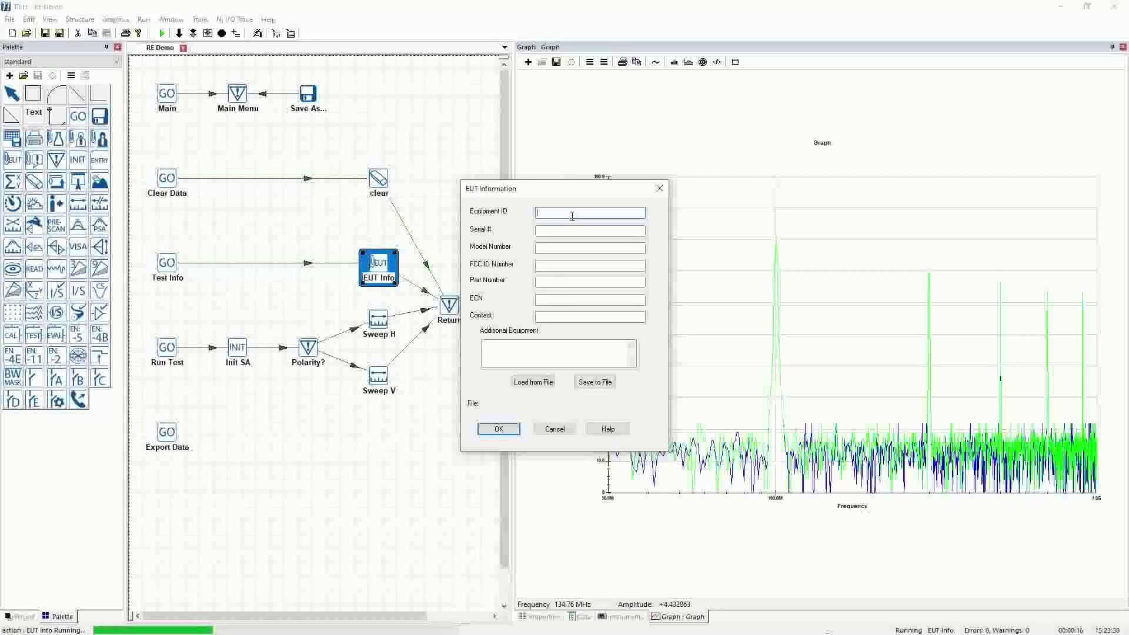
left_click(556, 430)
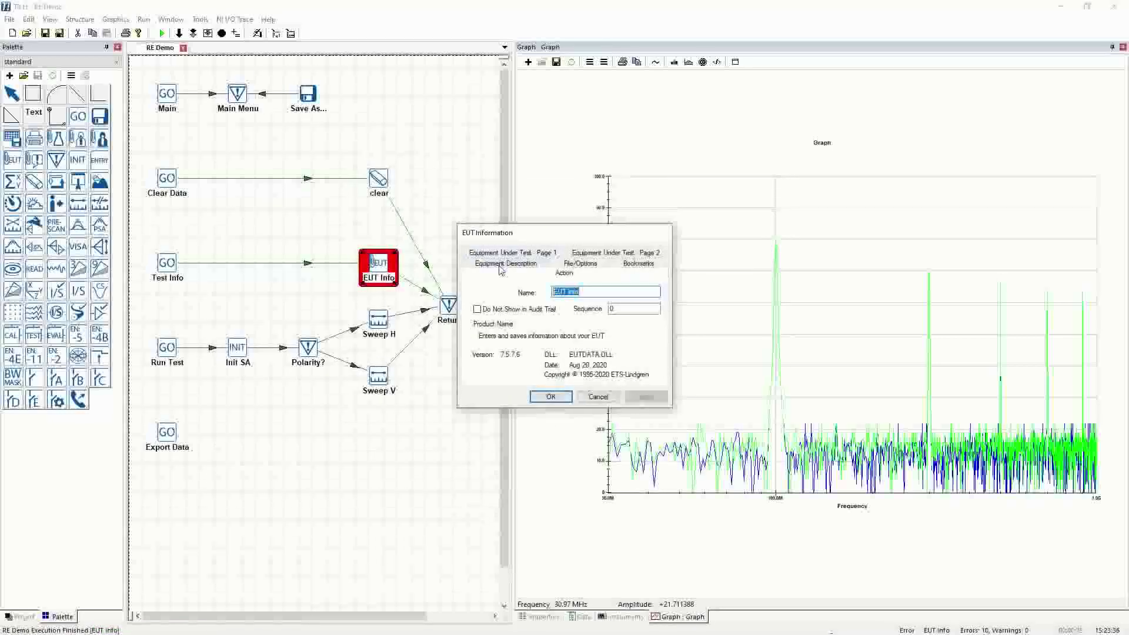
Hide the Additional Equipment, Part Number, ECN and Contact fields in the EUT Info settings
left_click(500, 266)
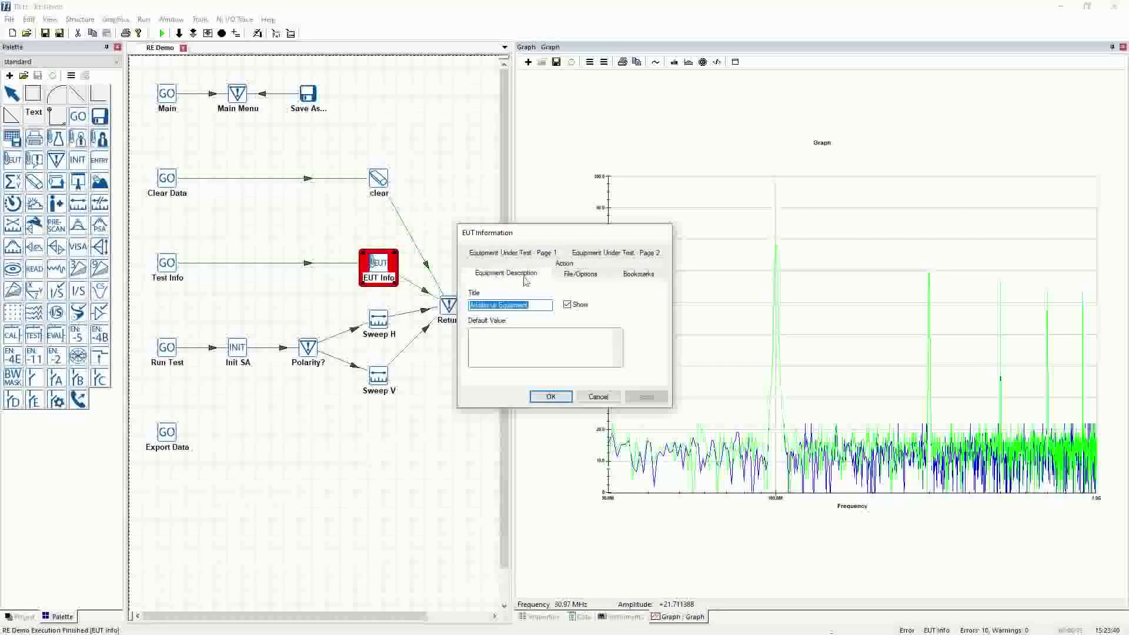
left_click(568, 306)
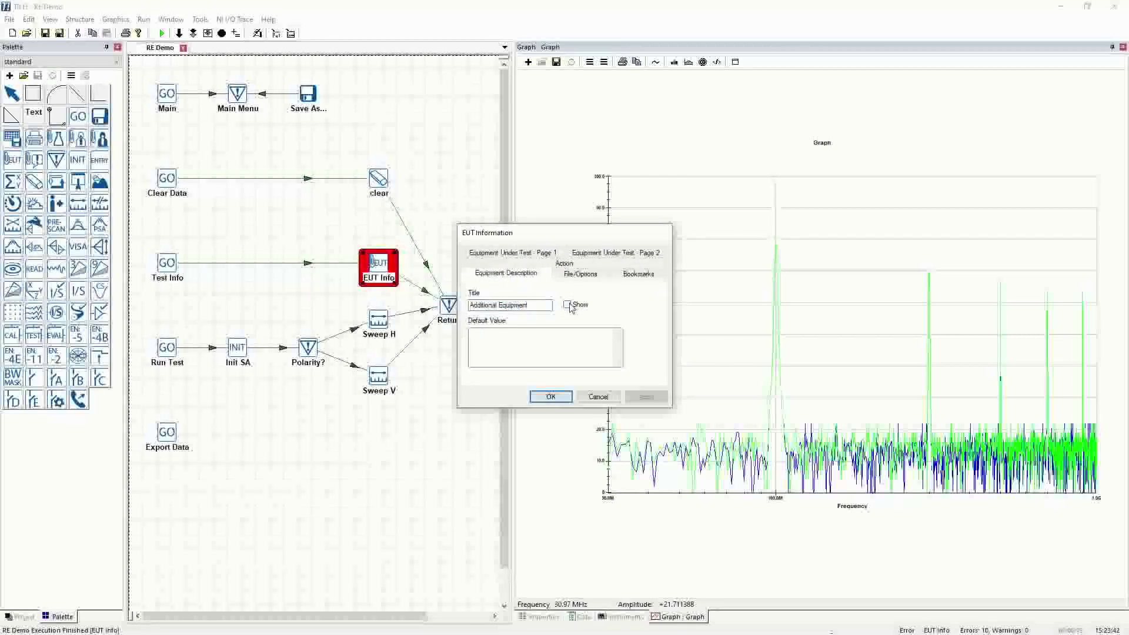
left_click(608, 255)
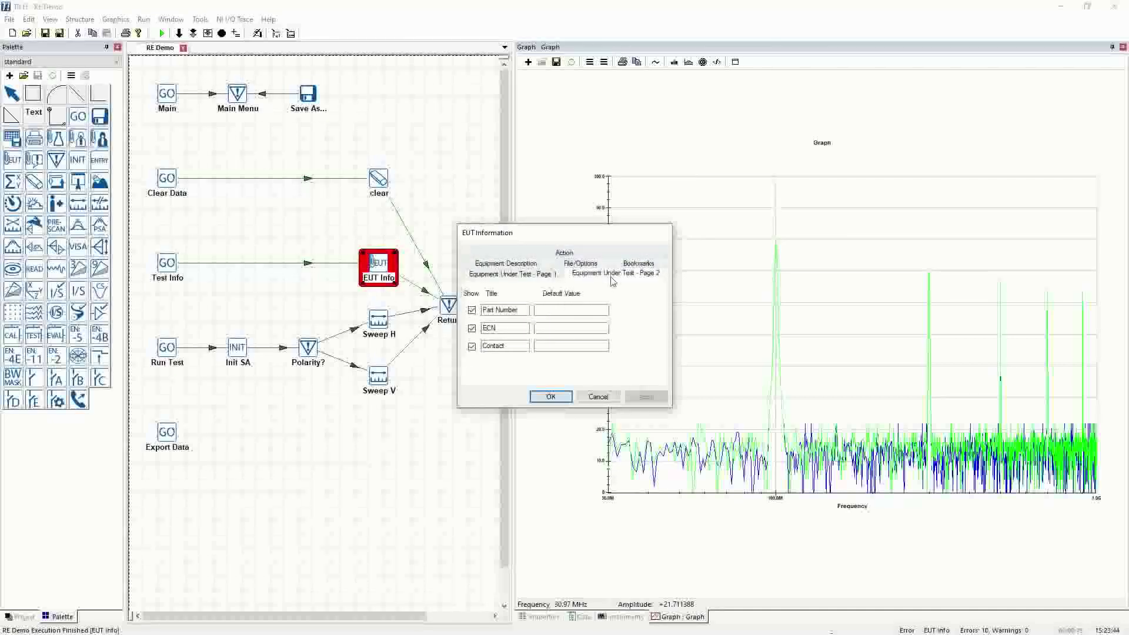
left_click(472, 329)
left_click(472, 346)
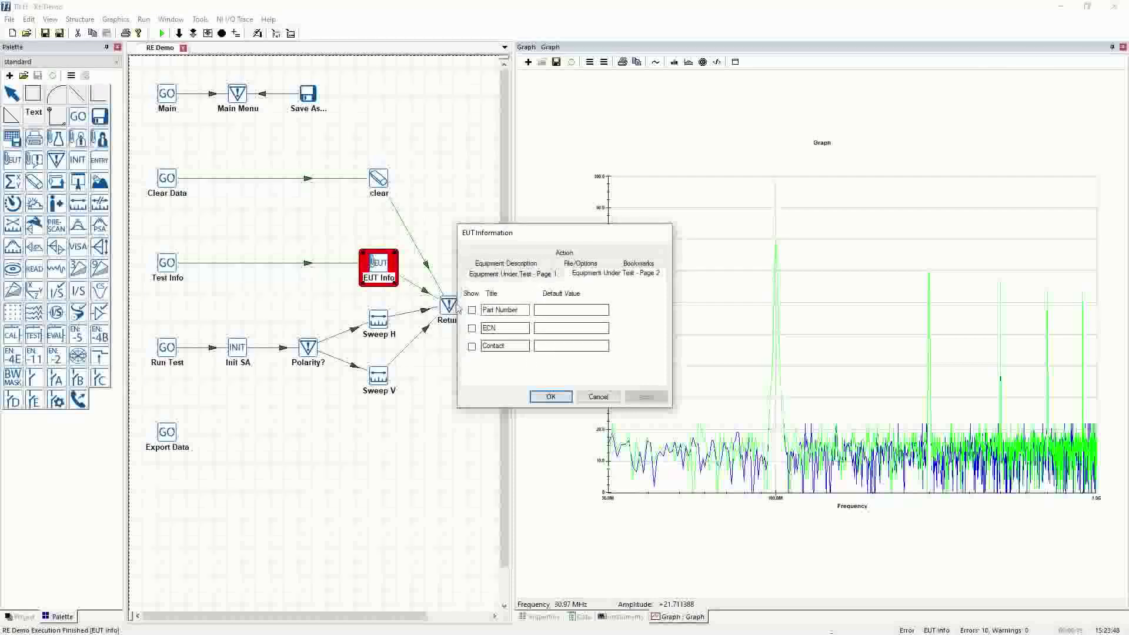
Retitle the Equipment ID field as Model # and the Model Number field as Test Mode on the first equipment page
left_click(512, 273)
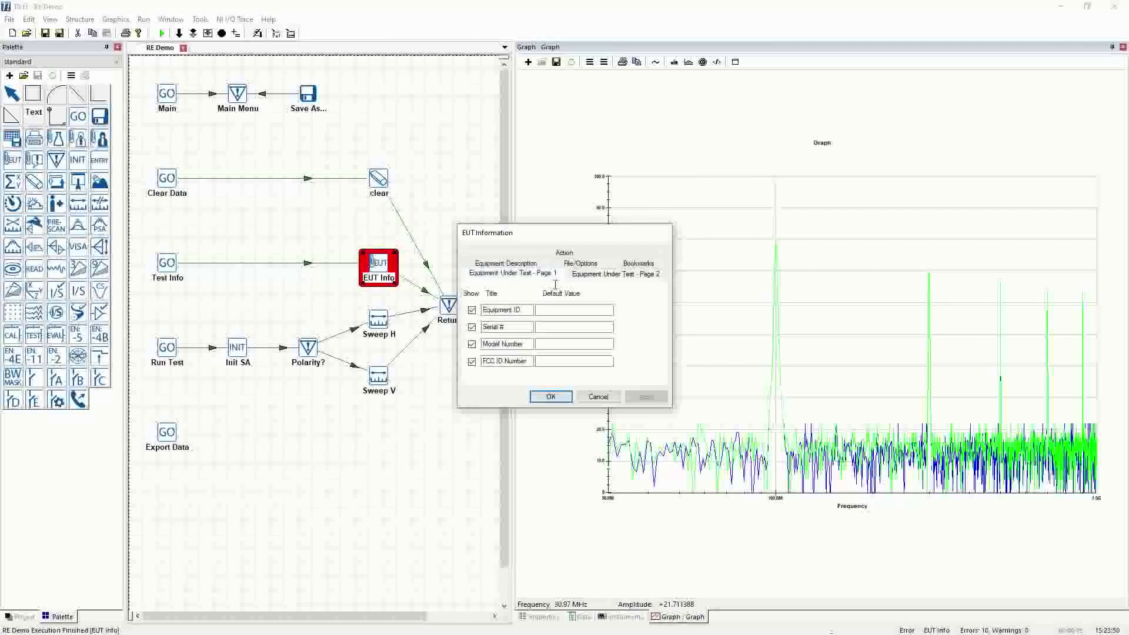
left_click(505, 309)
key("ctrl+a")
type("M")
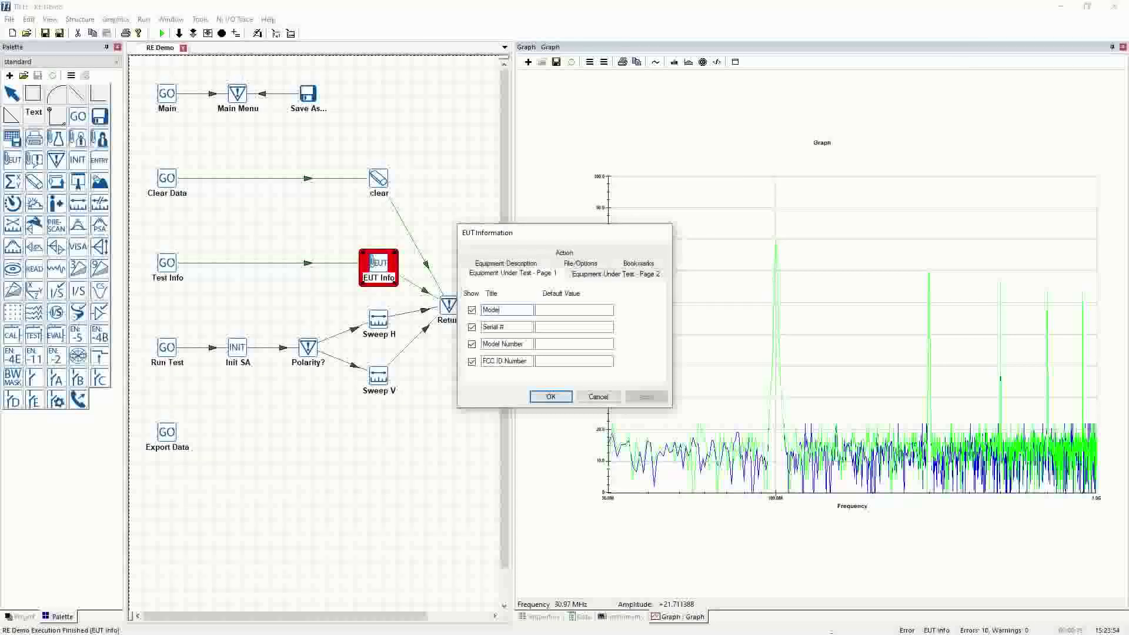
double_click(517, 345)
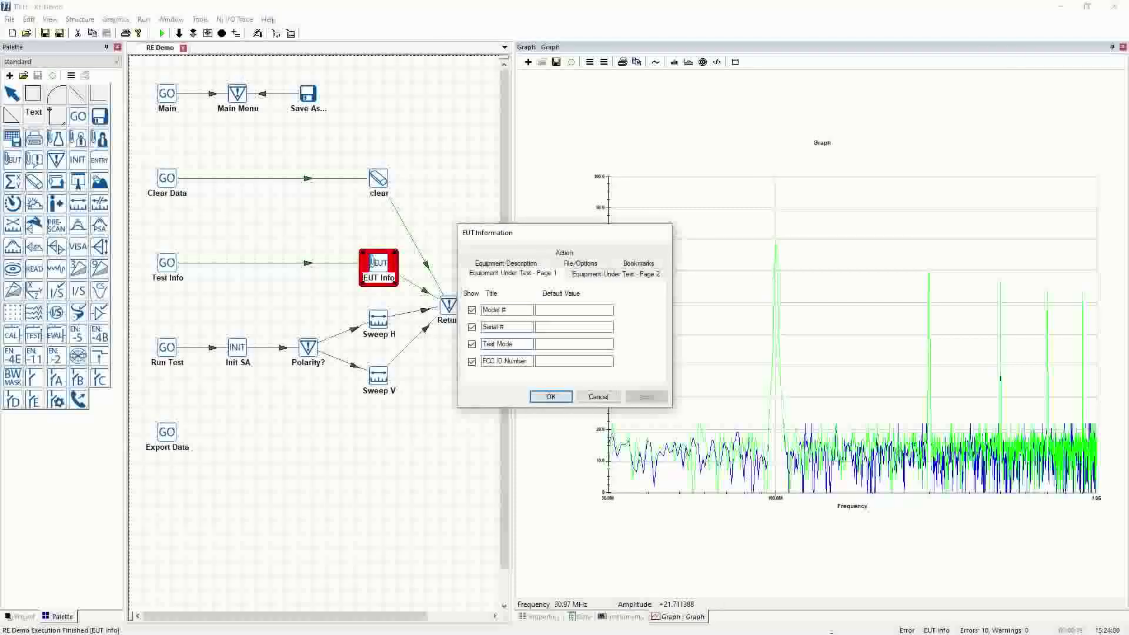
Retitle the FCC ID Number field as Operator and enter defaults: Model # ACME Series A, Serial # 00017, Test Mode Operate, and the operator's name
left_click_drag(530, 359, 380, 358)
type("Operator")
left_click(560, 311)
type("ACME ")
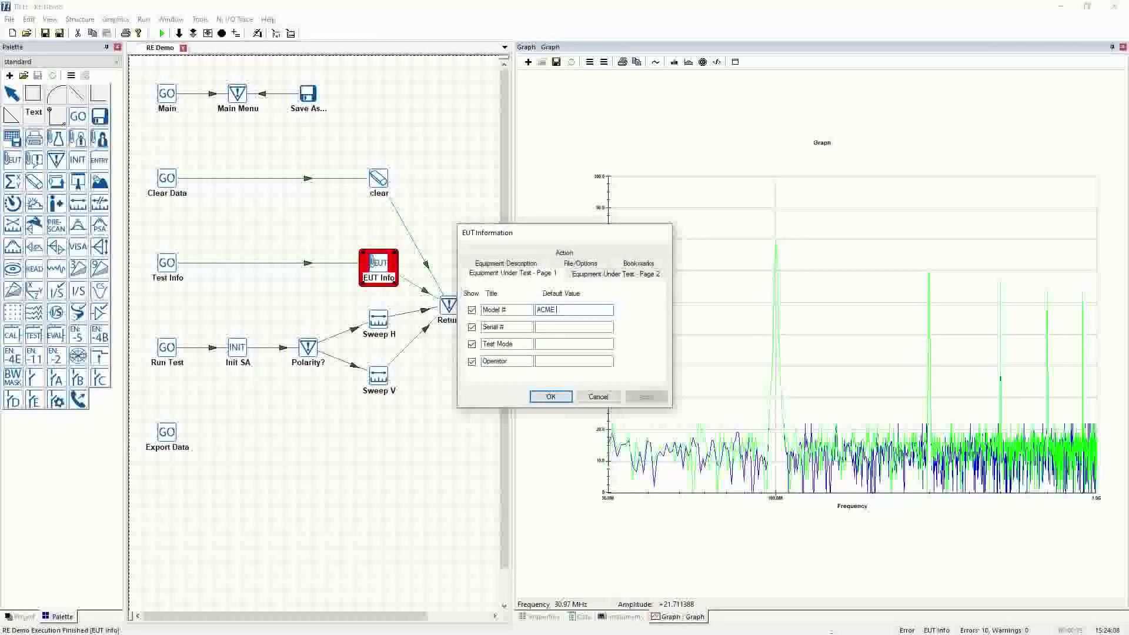
type("Series")
type(" A")
type("00017")
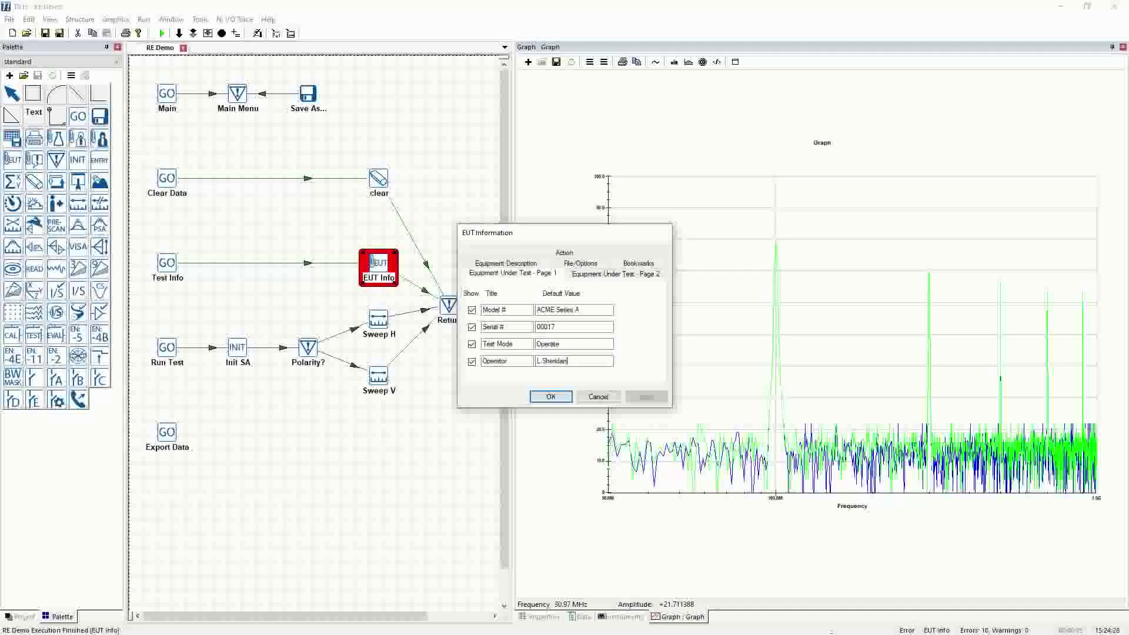
left_click(551, 396)
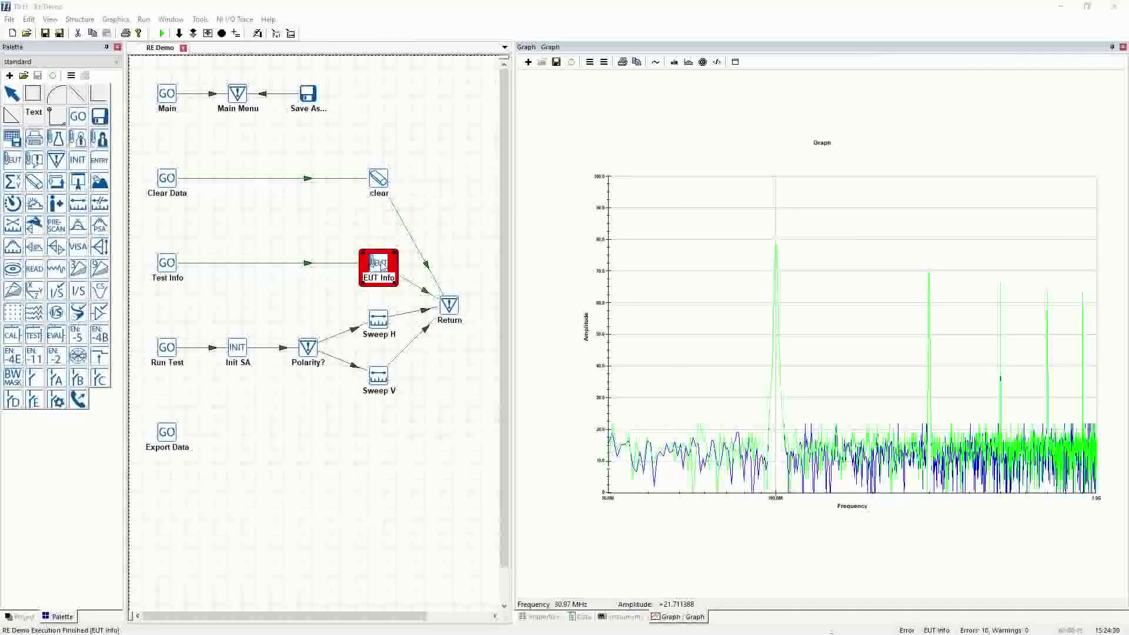
scroll(378, 263, "down", 1)
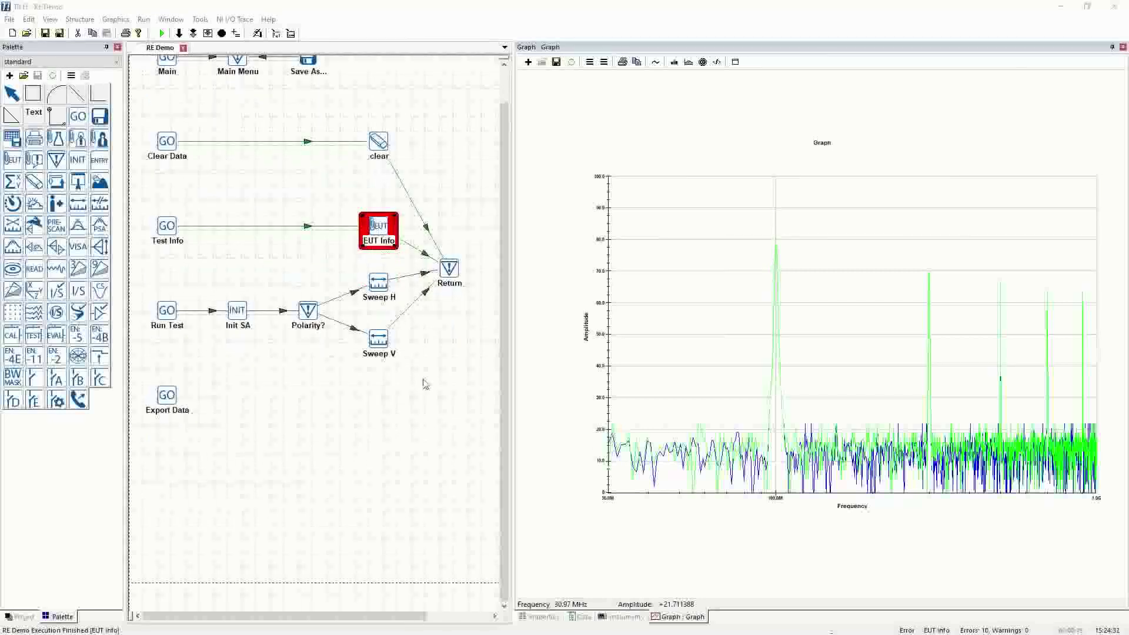
scroll(505, 321, "up", 1)
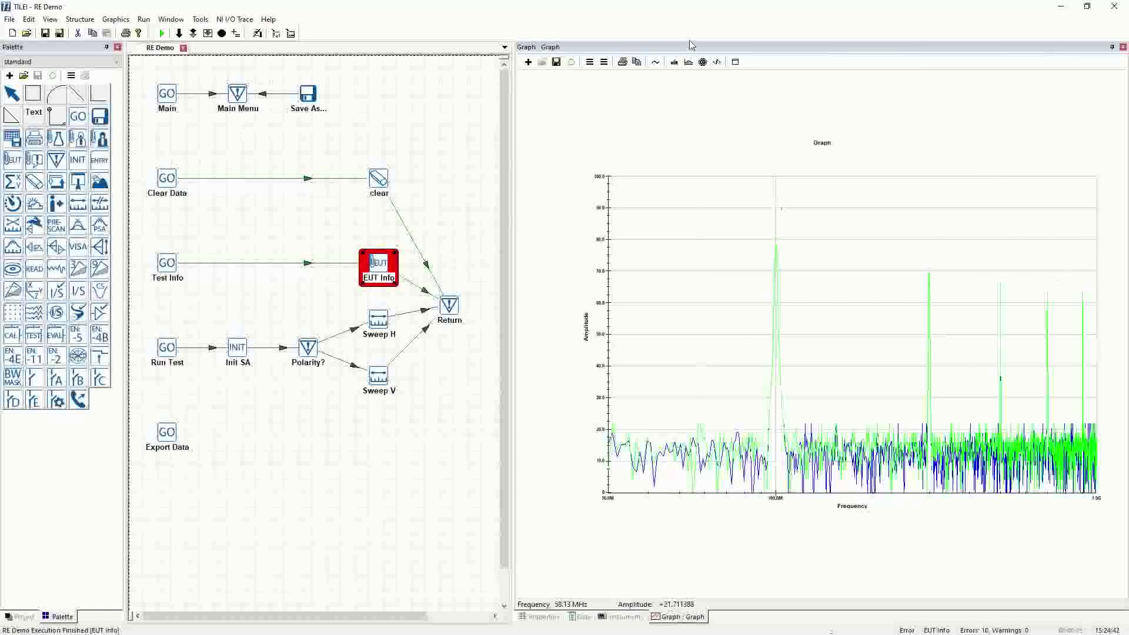
Examine the file types offered for exporting the graph, and cancel the export
left_click(557, 64)
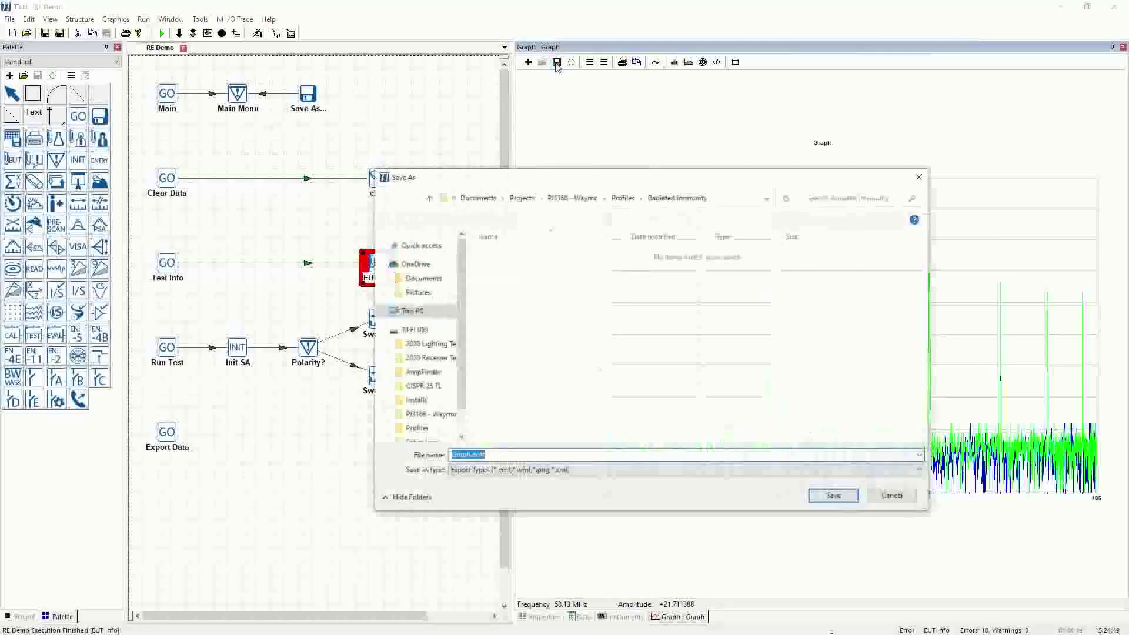
left_click(920, 473)
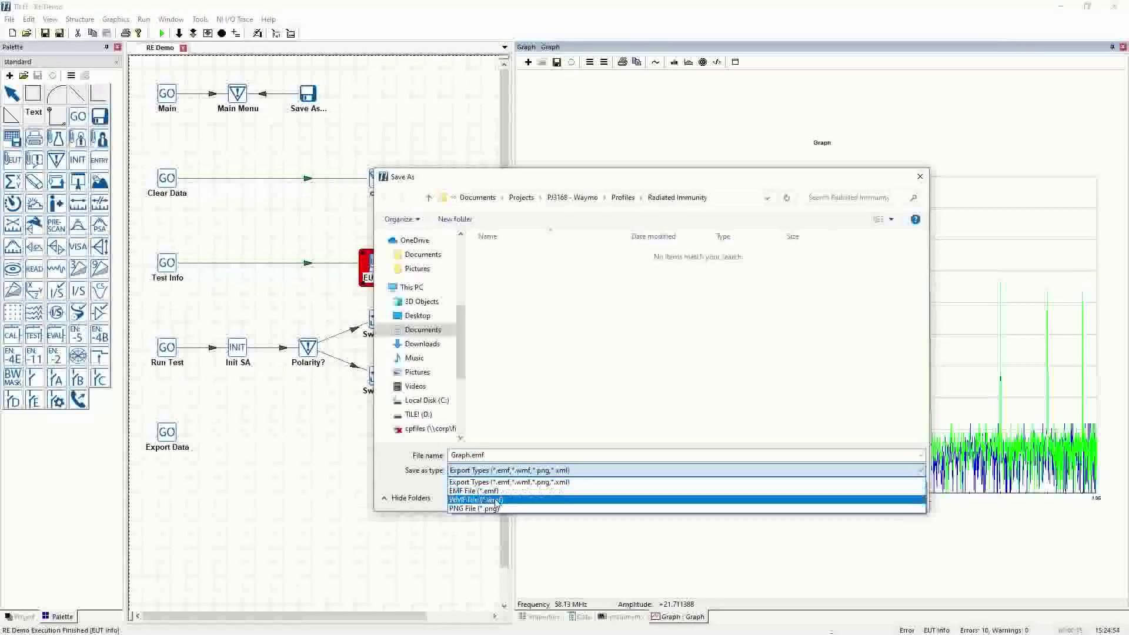
left_click(422, 484)
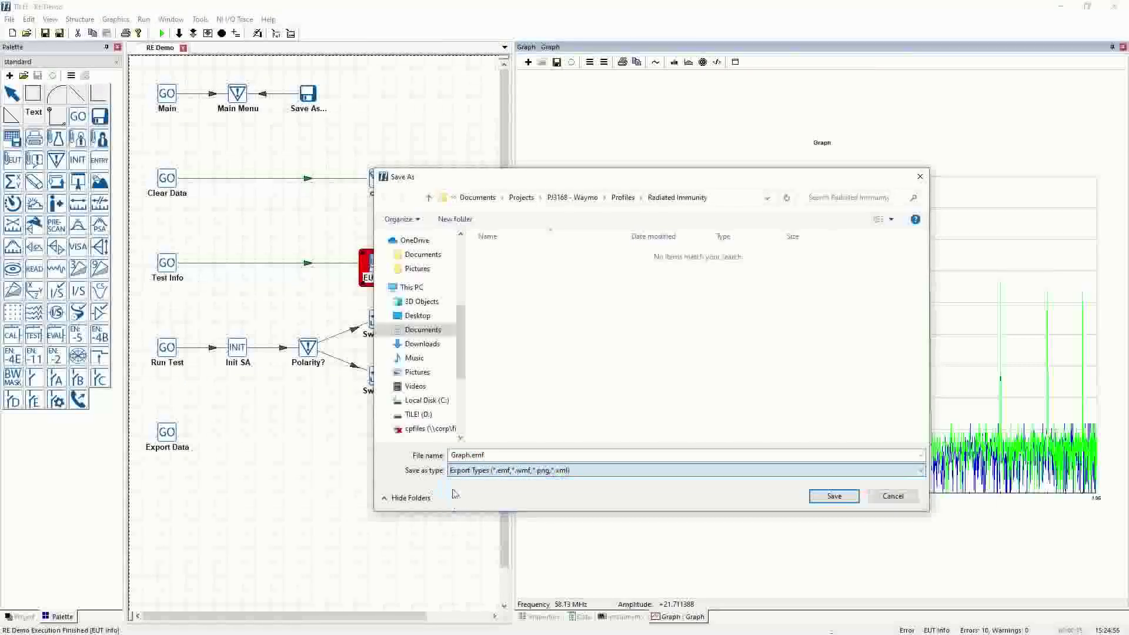
left_click(894, 496)
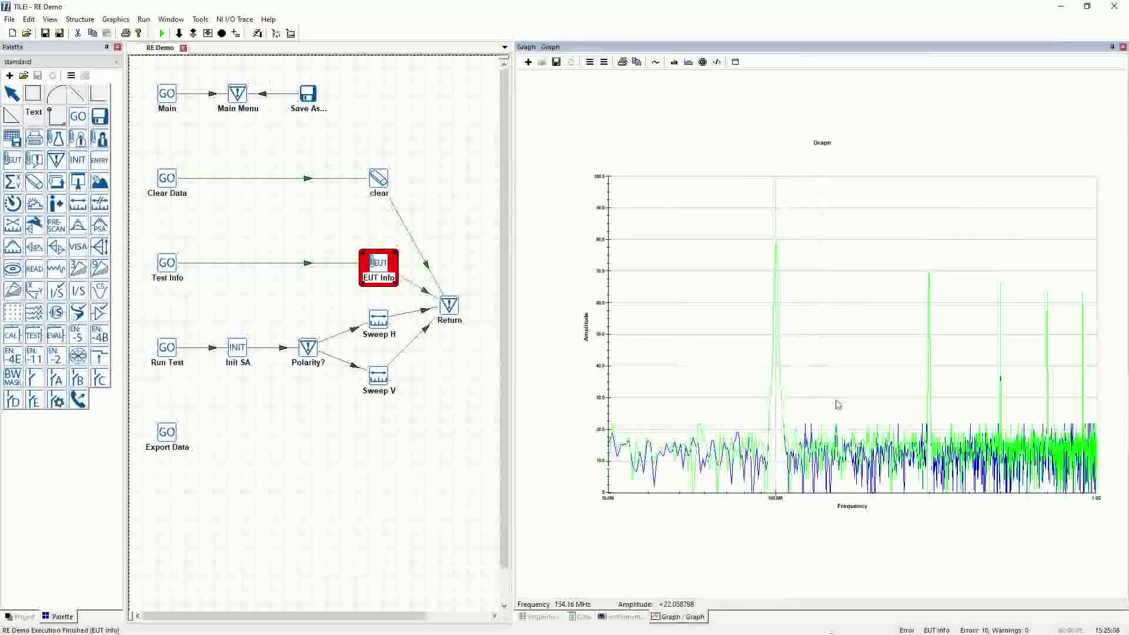
Magnify parts of the graph's noise floor to inspect the traces, and restore the full graph range
left_click_drag(836, 400, 947, 491)
left_click_drag(746, 238, 906, 399)
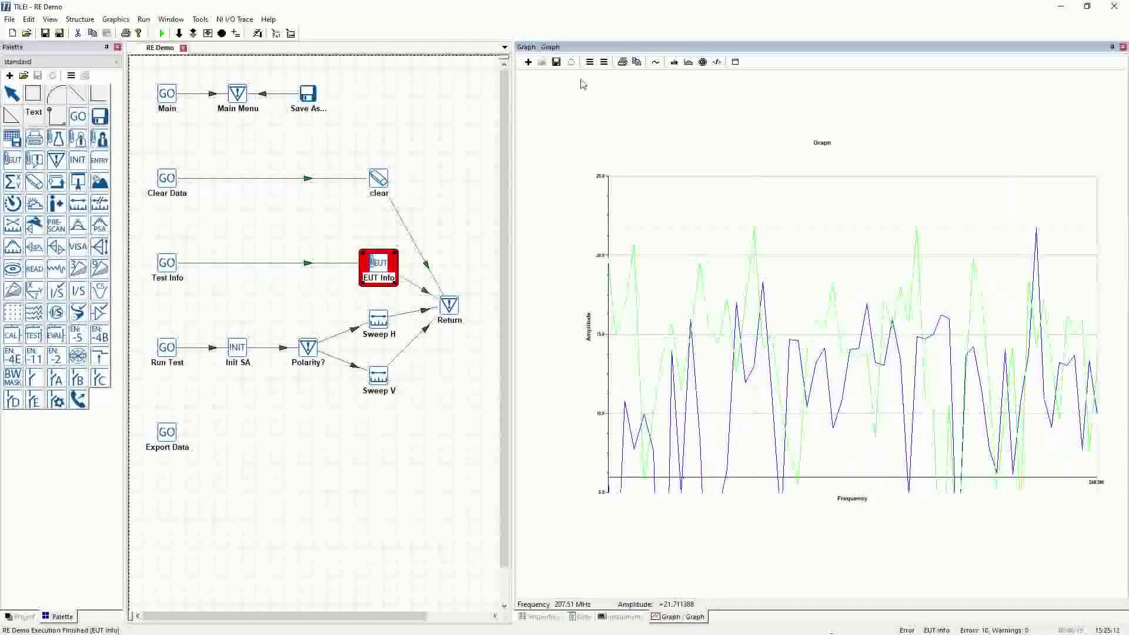
left_click(571, 62)
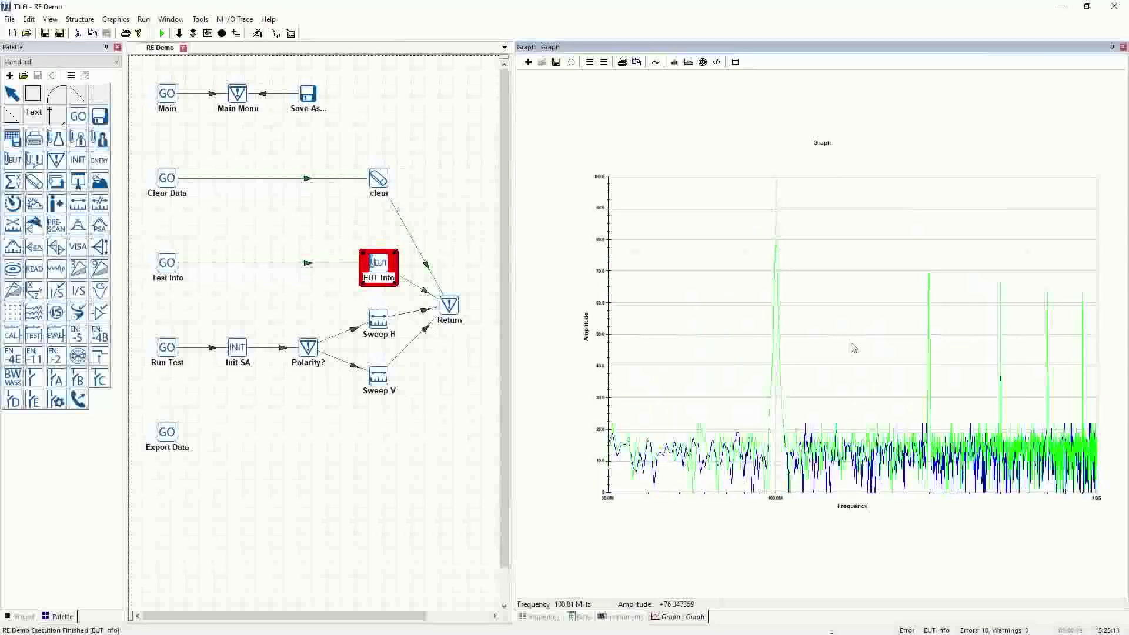
left_click_drag(813, 404, 947, 489)
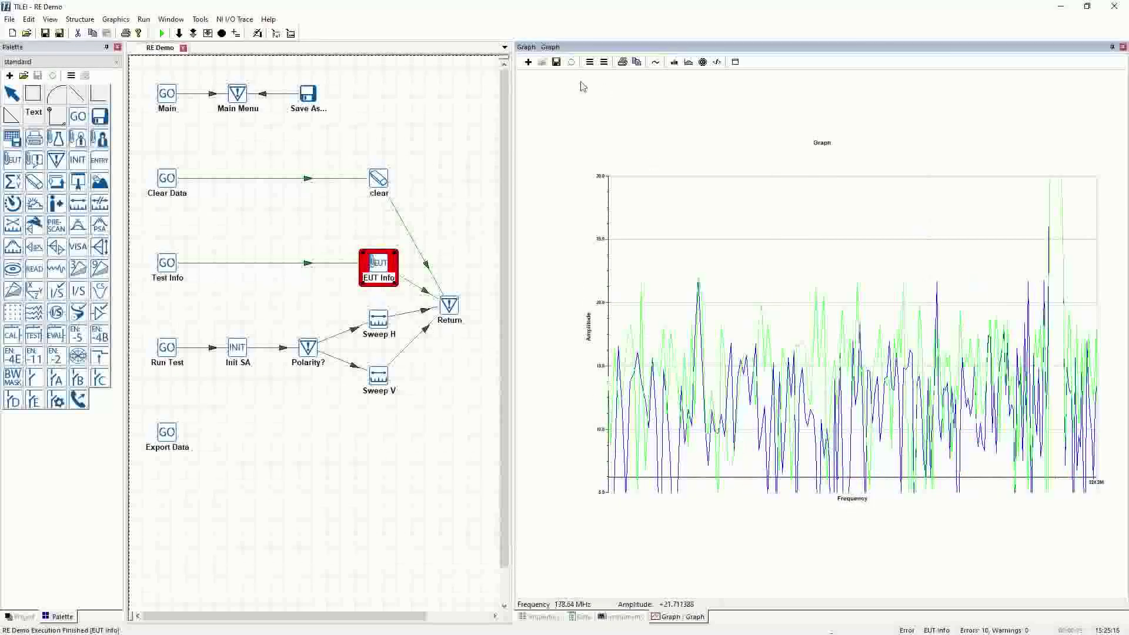
left_click(572, 62)
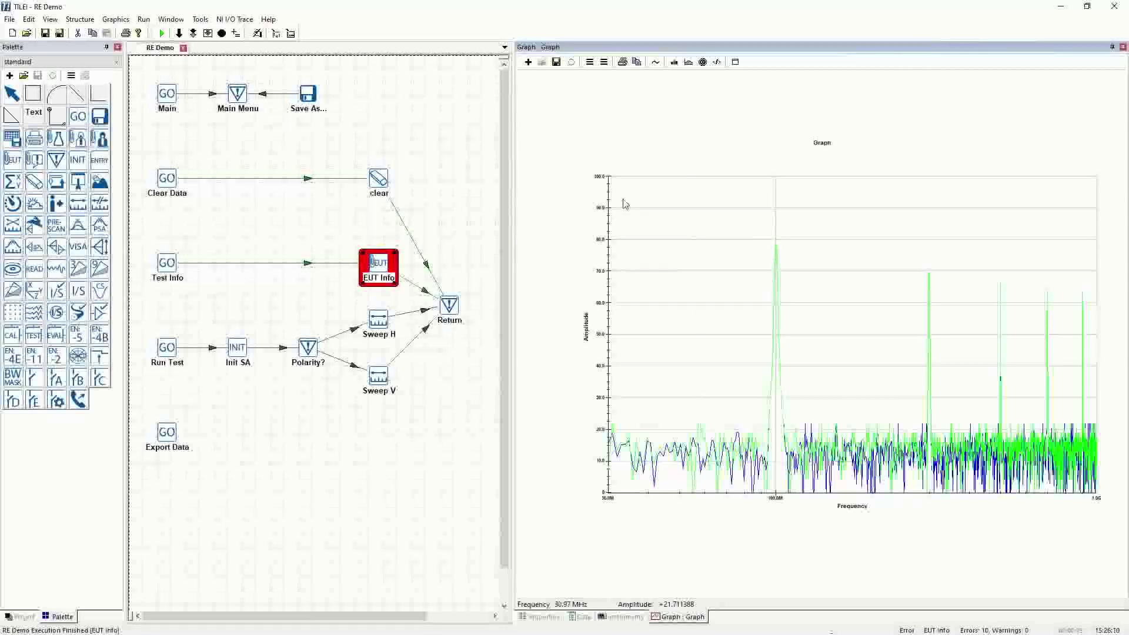
Examine the graph's selected data lines and the display settings for dat_SpecAn_H and dat_SpecAn_V
left_click(605, 63)
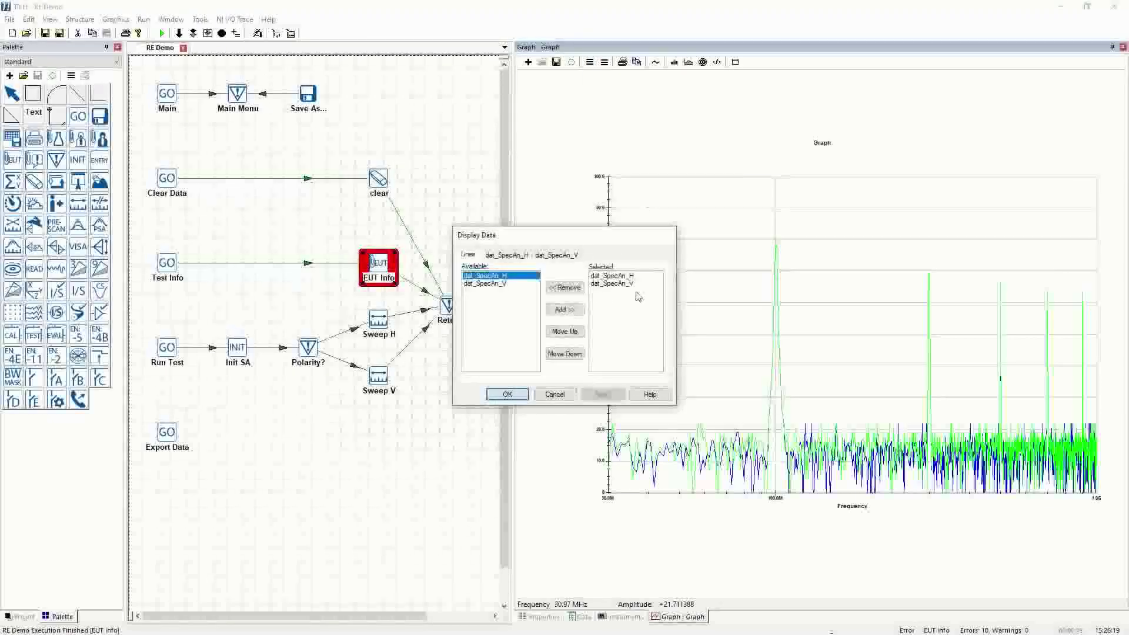
left_click(506, 254)
left_click(553, 256)
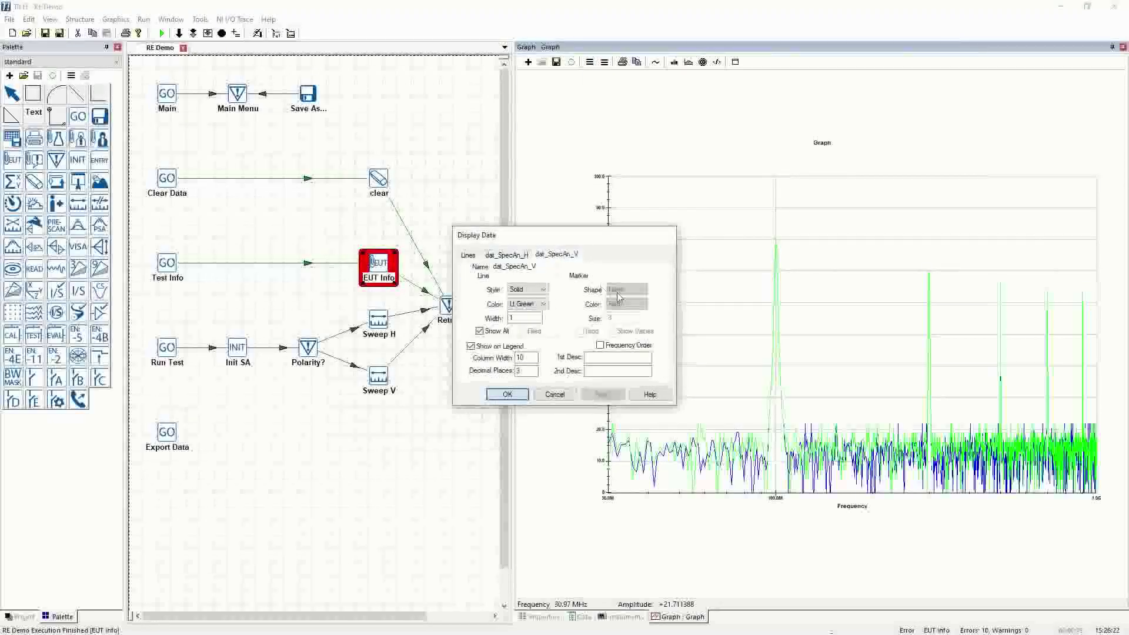
left_click(506, 256)
left_click(468, 255)
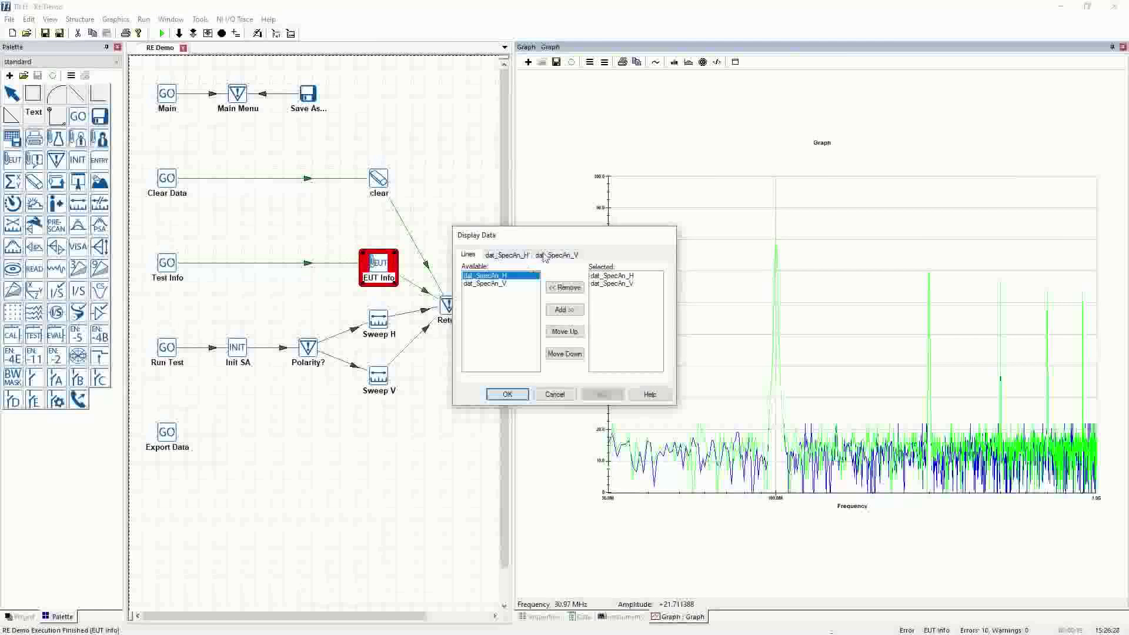
left_click(508, 395)
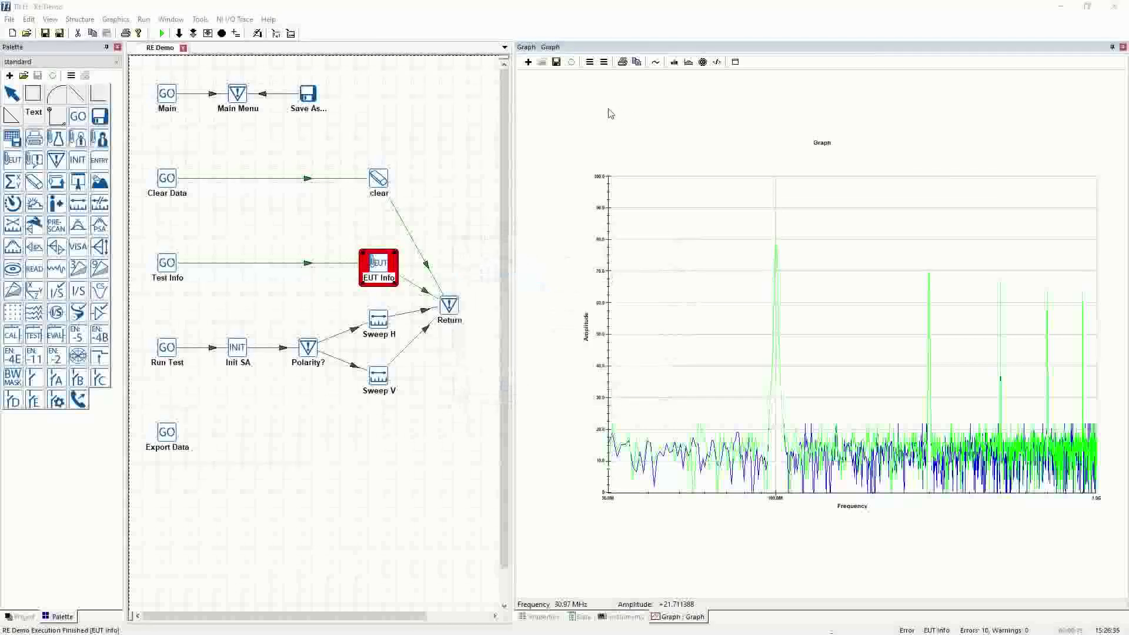
Set the graph's title to Horizontal Graph in the graph setup
left_click(590, 63)
left_click_drag(557, 235, 469, 178)
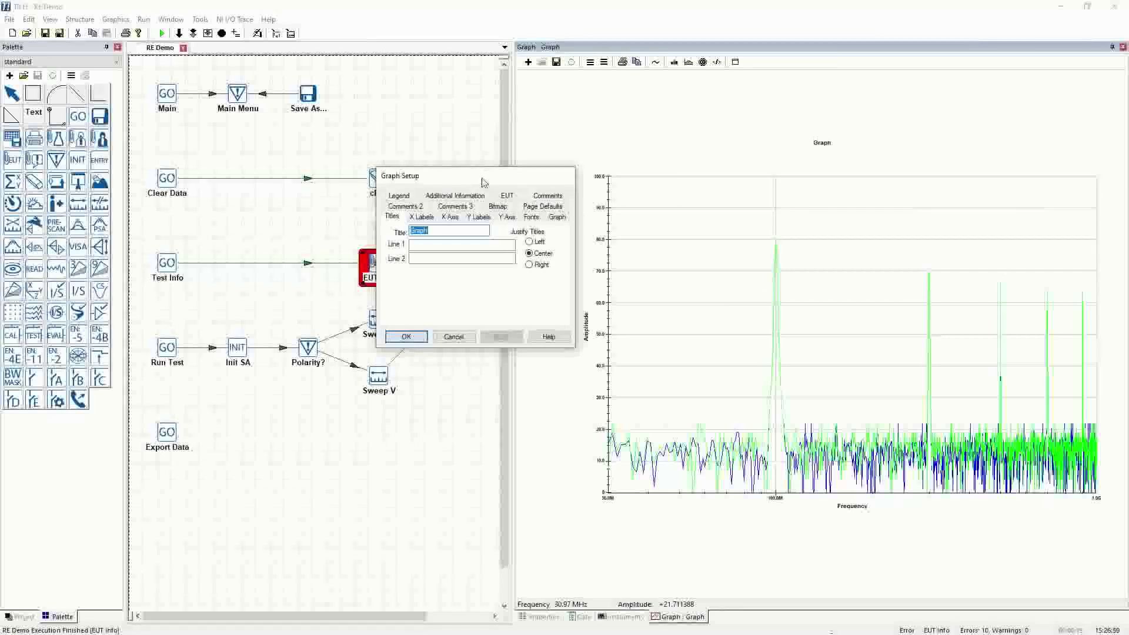
left_click(452, 230)
left_click_drag(452, 231, 368, 220)
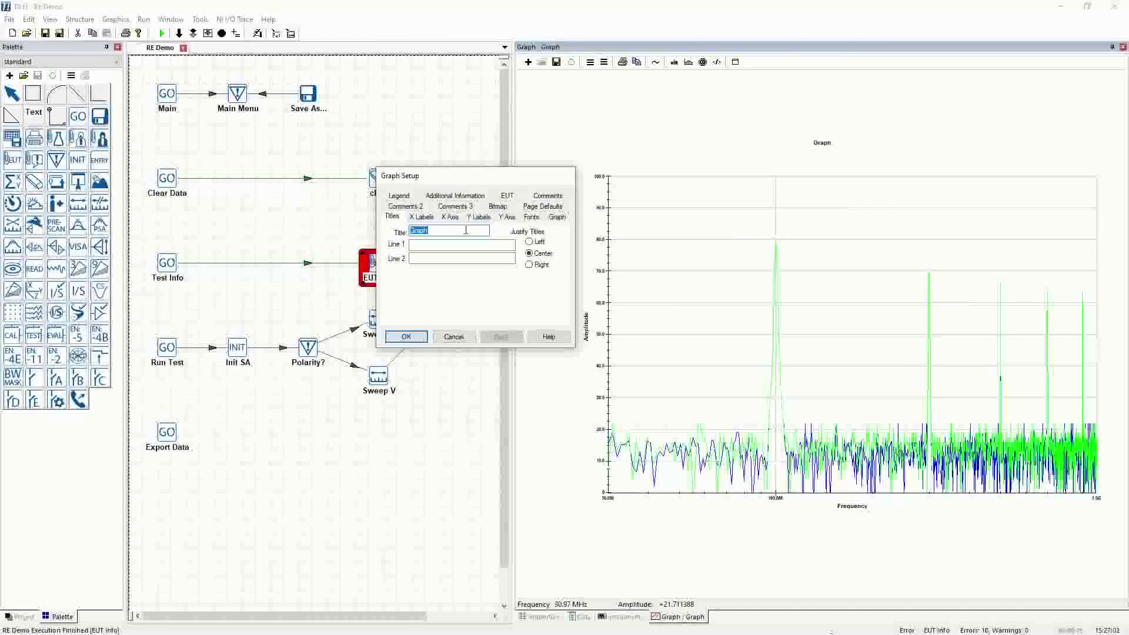
type("rizontal Grp")
Set title line 1 to ACME Inc. EMC Lab and line 2 to Radiated Emissions, and left-justify the titles
left_click(456, 248)
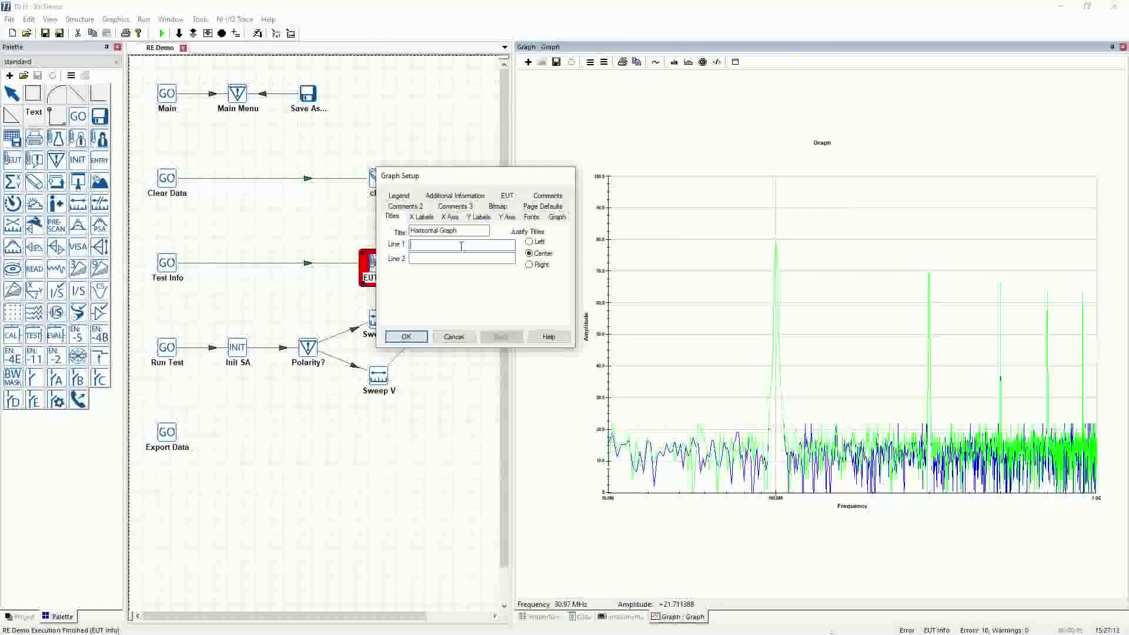
type("ACME Inc.")
left_click(448, 258)
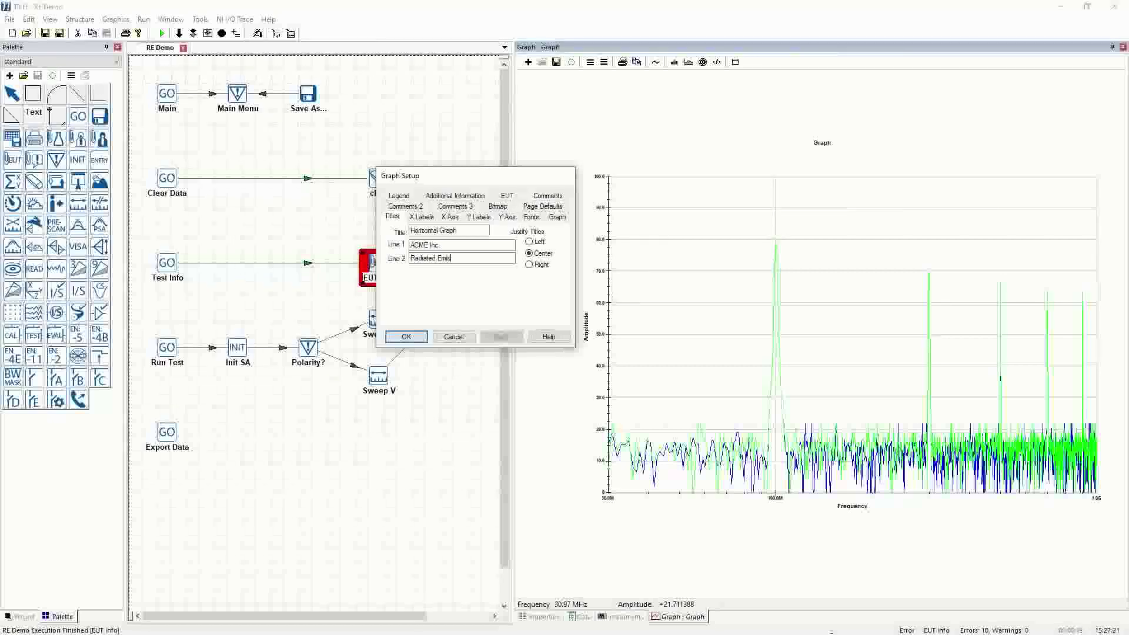
left_click(442, 245)
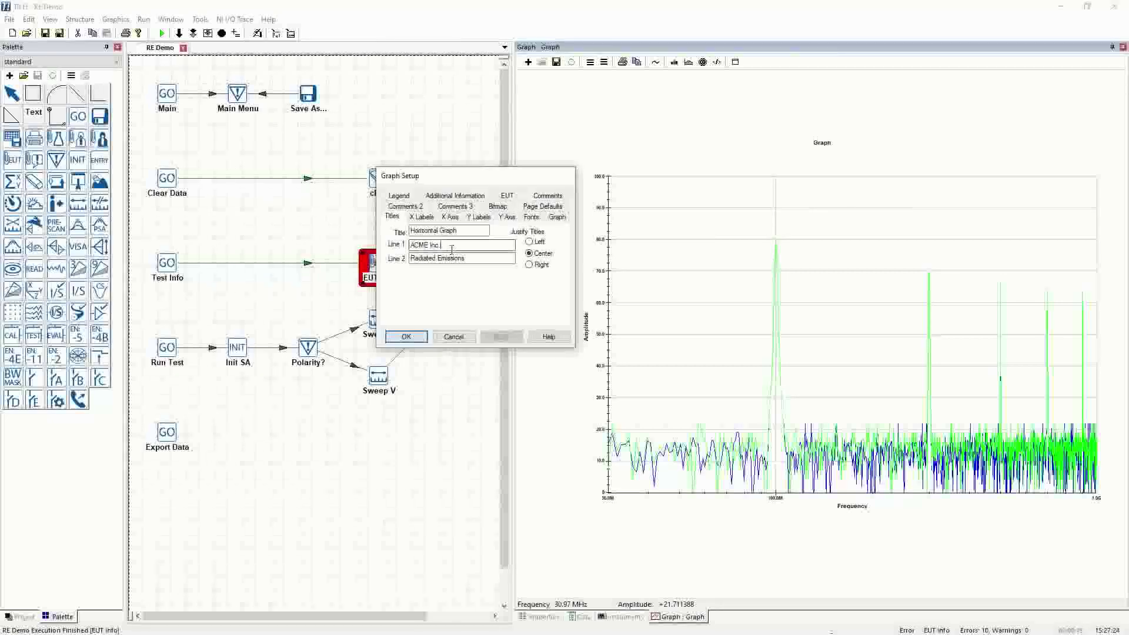
type("EMC Lab")
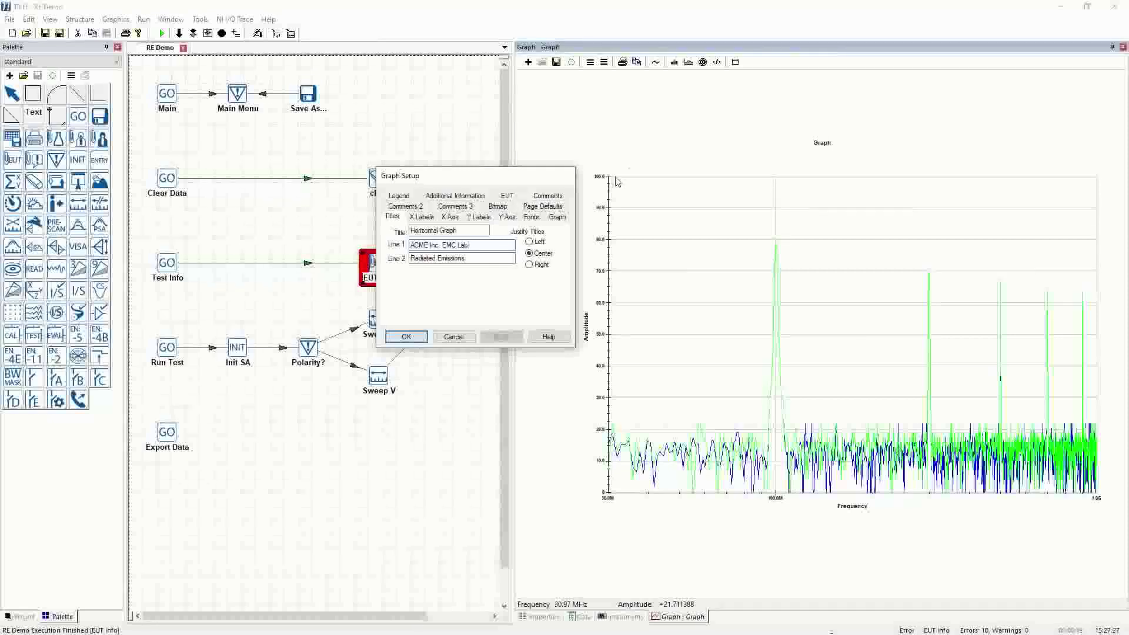
left_click(528, 242)
left_click(405, 336)
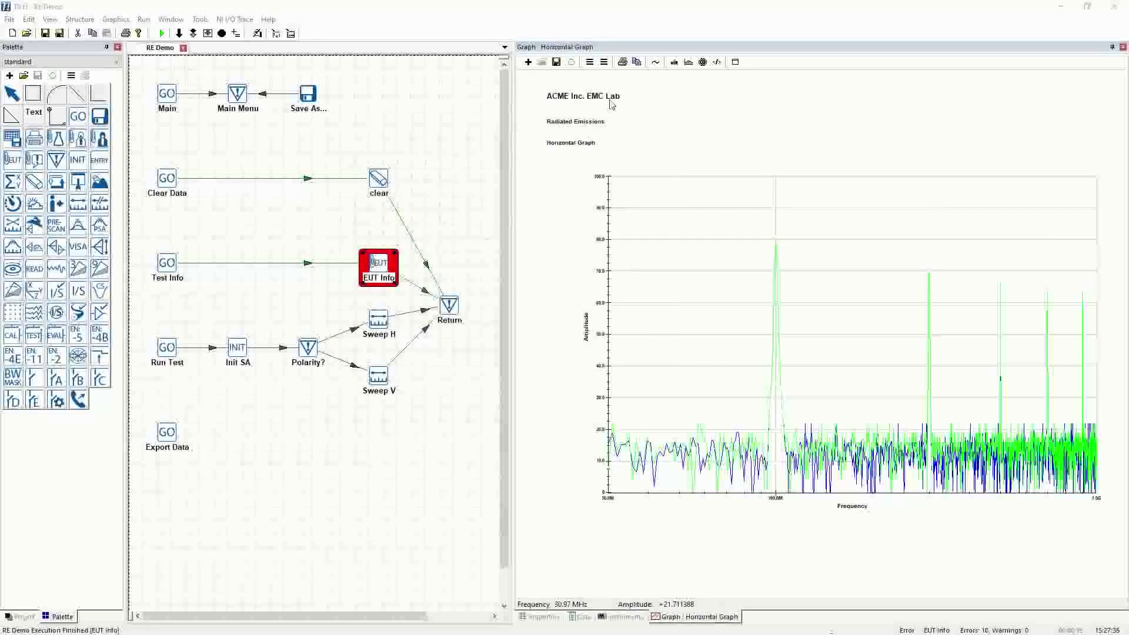
Set the font size of both graph title lines to 12
double_click(588, 142)
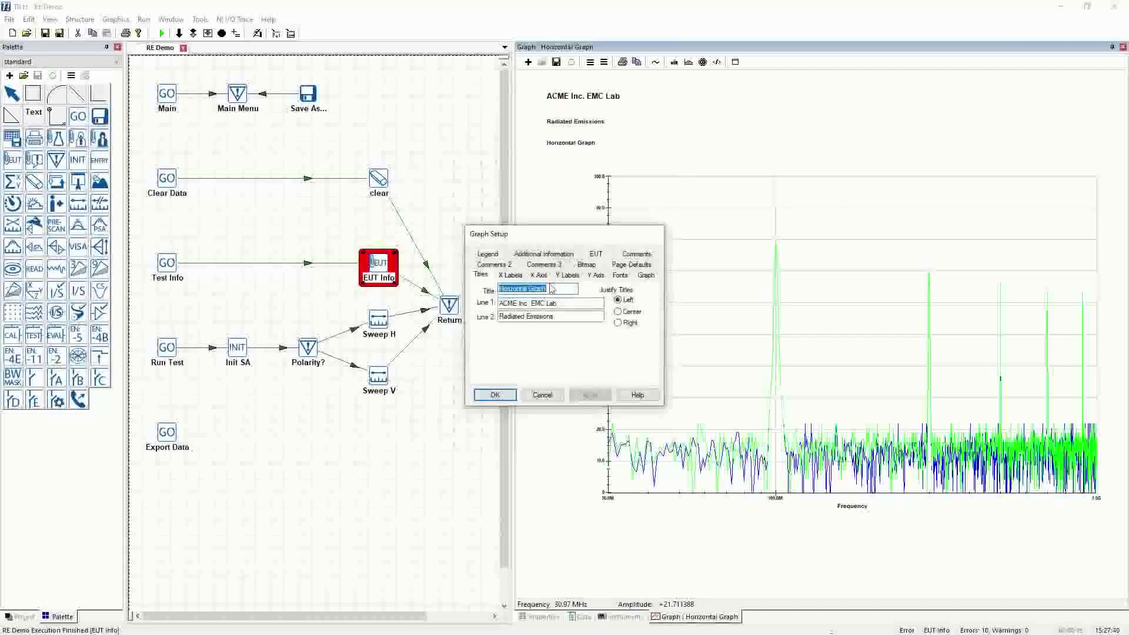
left_click(561, 288)
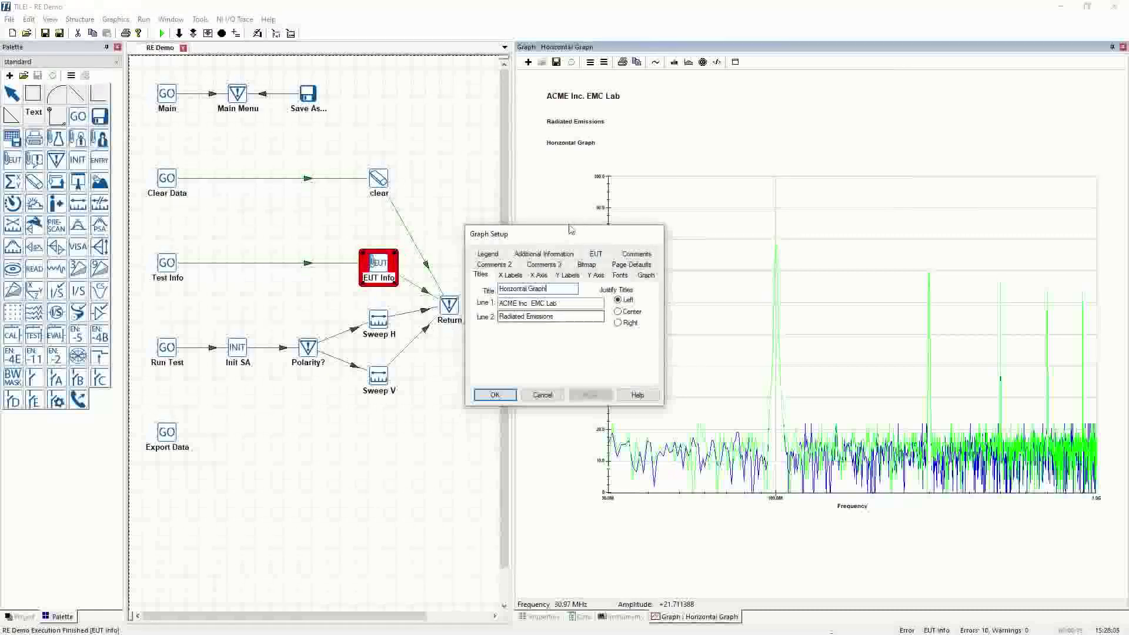
left_click_drag(564, 233, 516, 234)
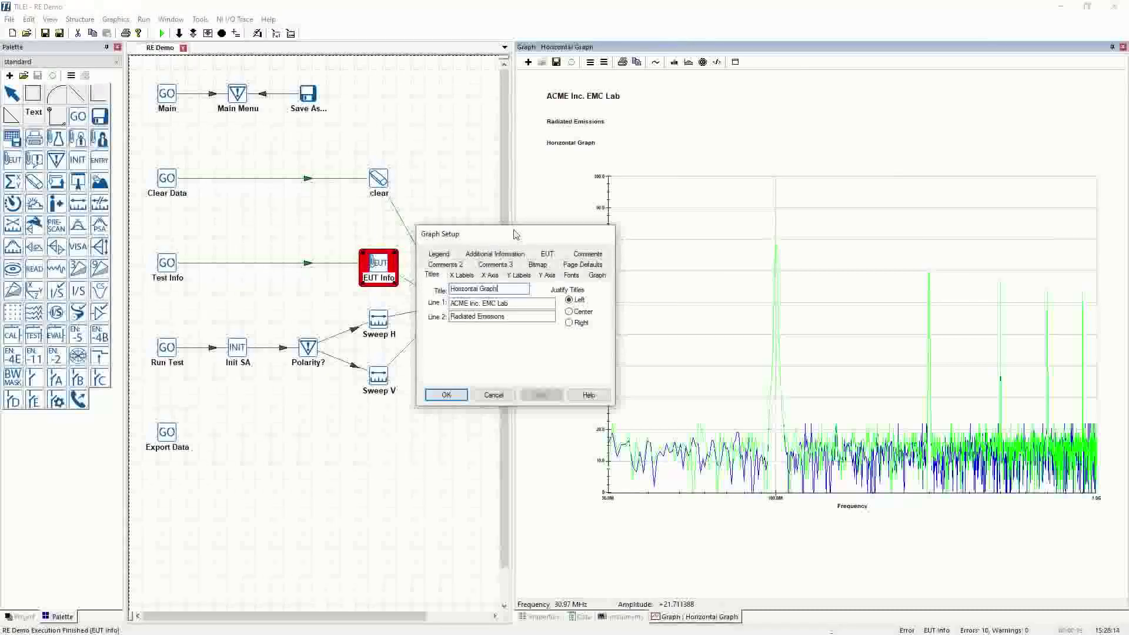
left_click_drag(516, 235, 383, 210)
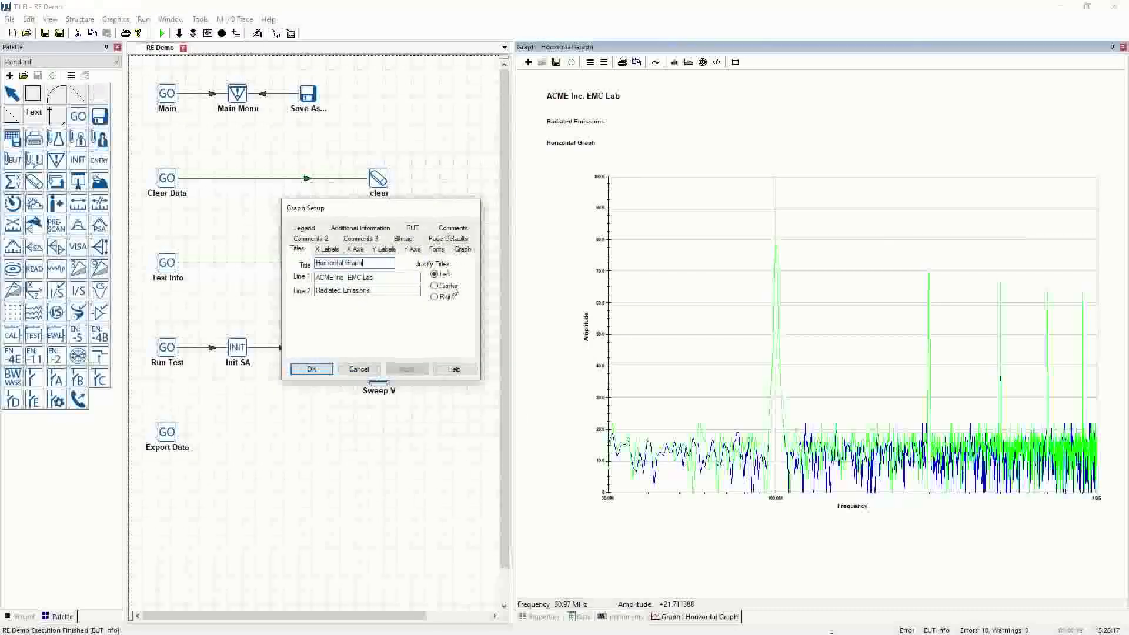
left_click(438, 249)
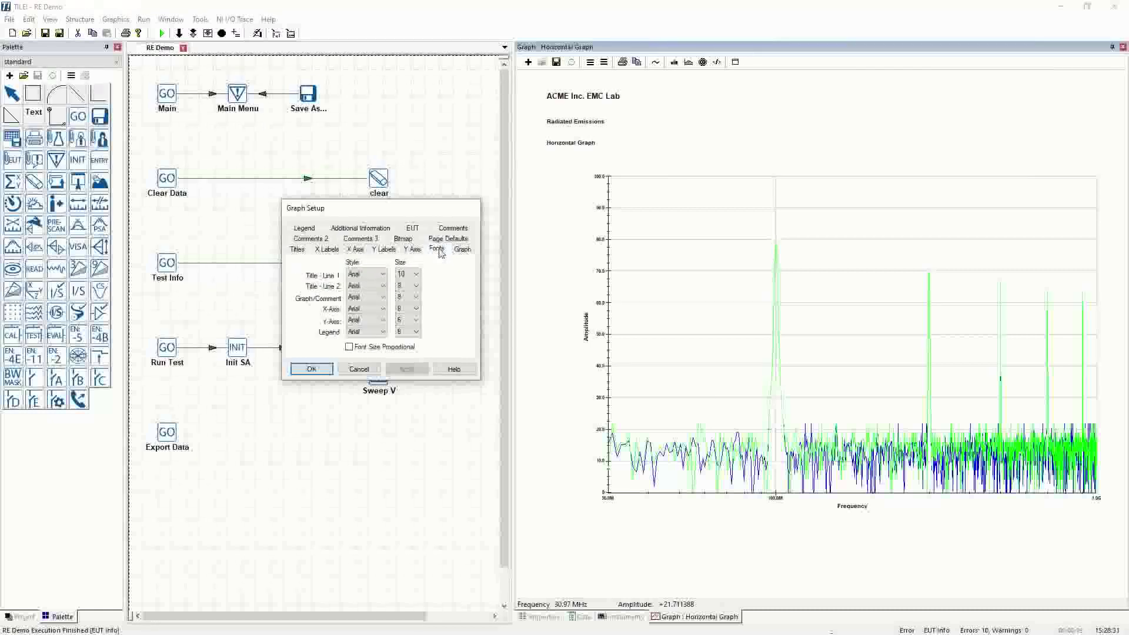
left_click(415, 275)
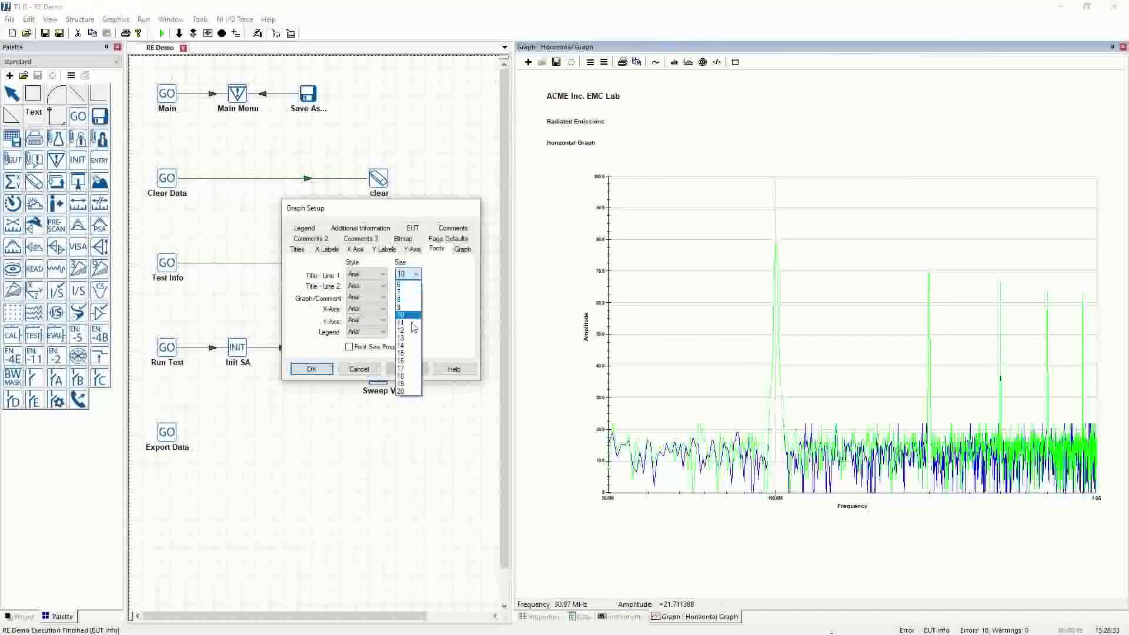
left_click(405, 327)
left_click(417, 287)
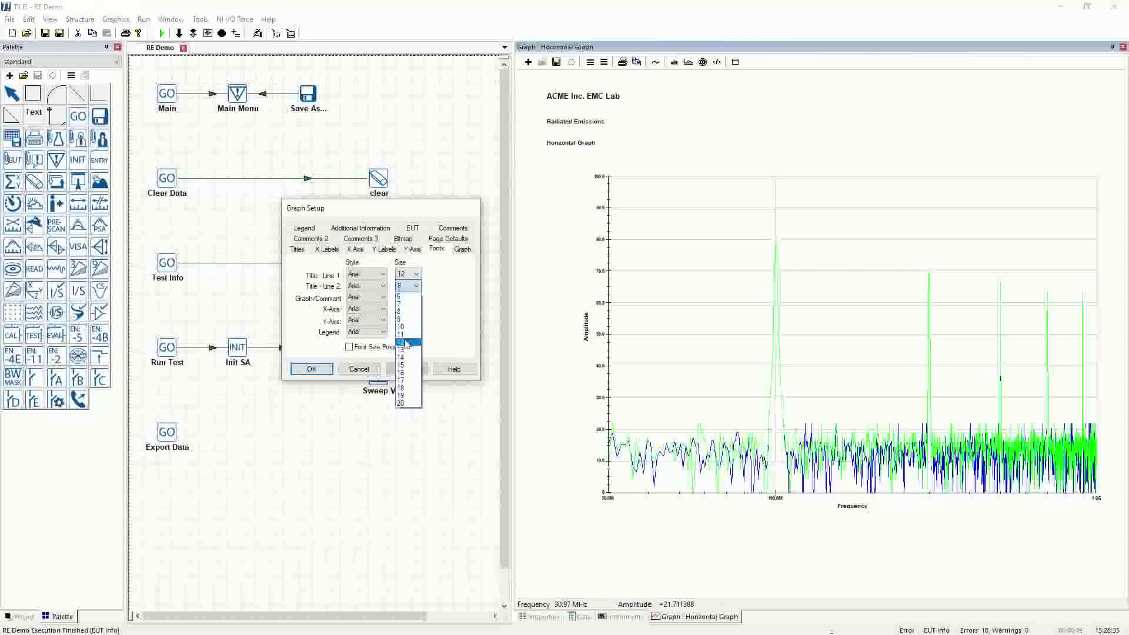
left_click(405, 341)
Set the Graph/Comment, X-Axis, Y-Axis and Legend font sizes to 10, and apply the graph setup
left_click(415, 298)
left_click(401, 338)
left_click(415, 309)
left_click(409, 350)
left_click(415, 320)
left_click(406, 361)
left_click(416, 333)
left_click(410, 374)
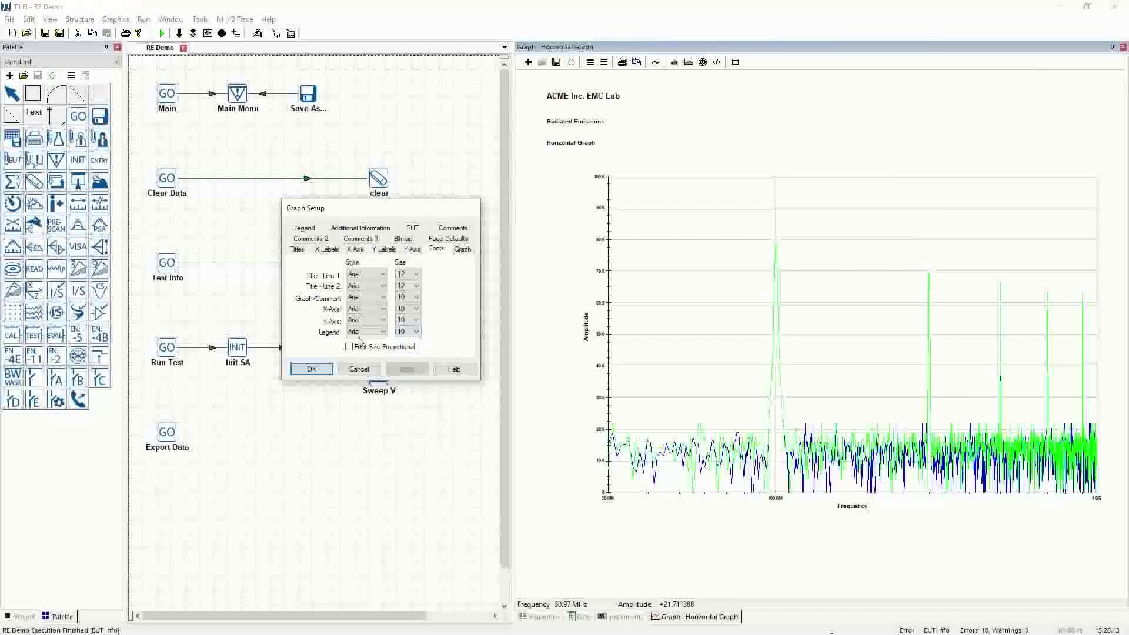
left_click(325, 369)
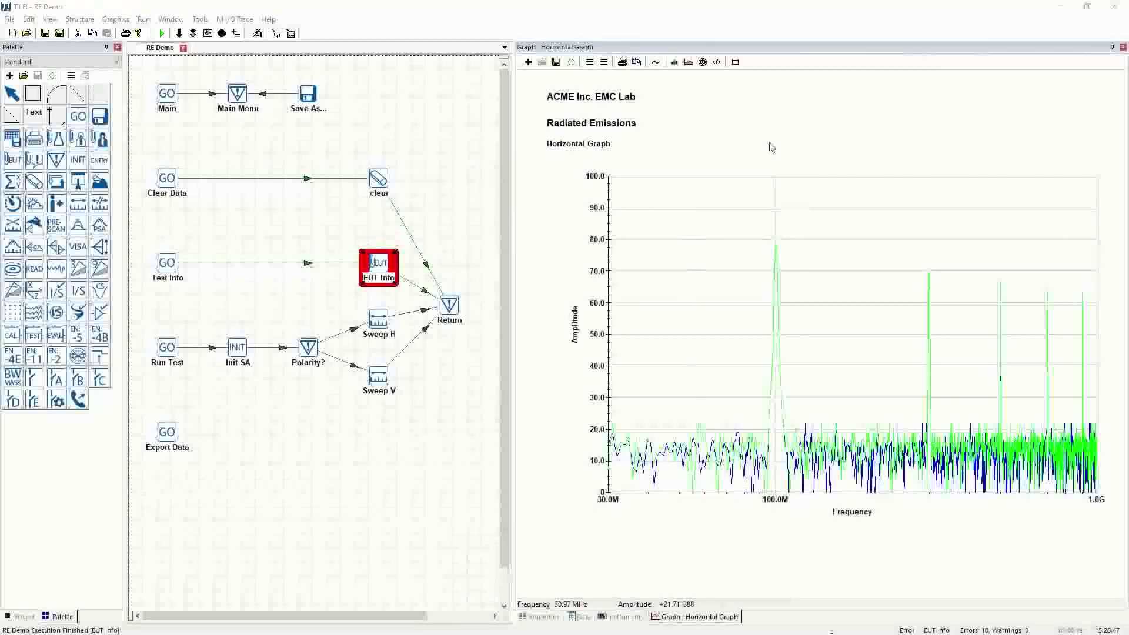
Add the date/time stamp and the file name, as File Name Only, to the graph's additional information and apply the setup
left_click(589, 62)
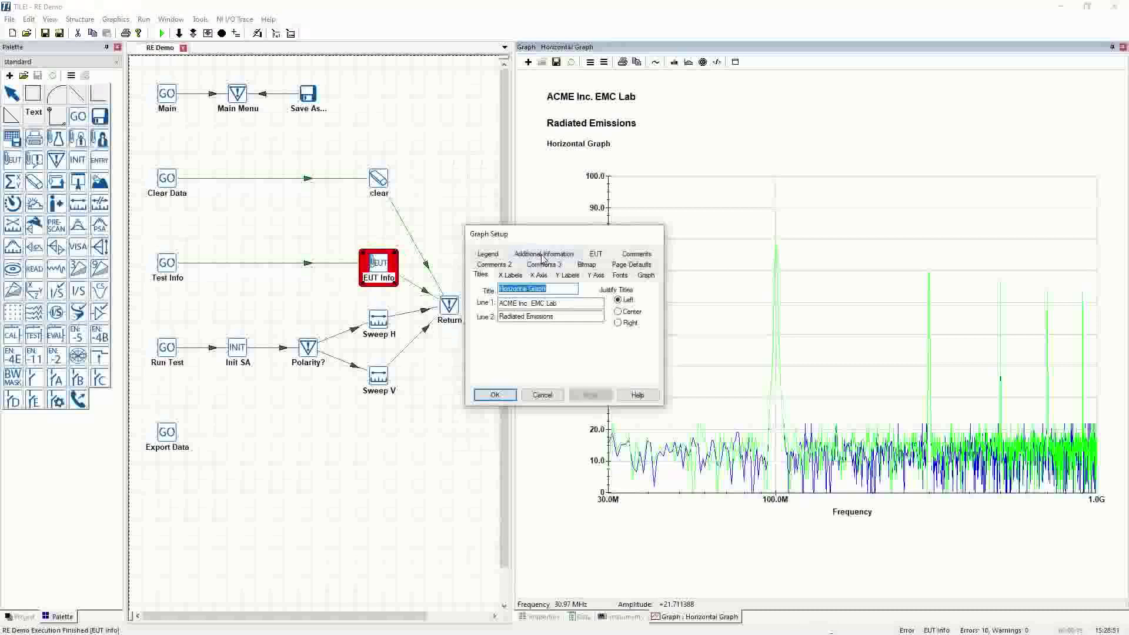
left_click(542, 255)
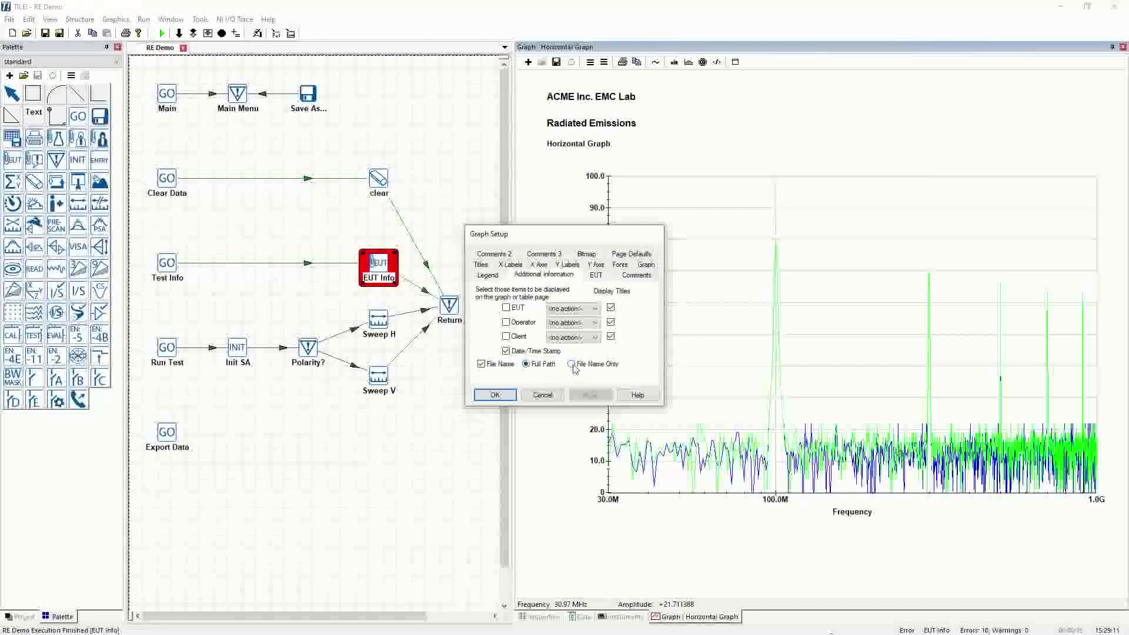
left_click(494, 394)
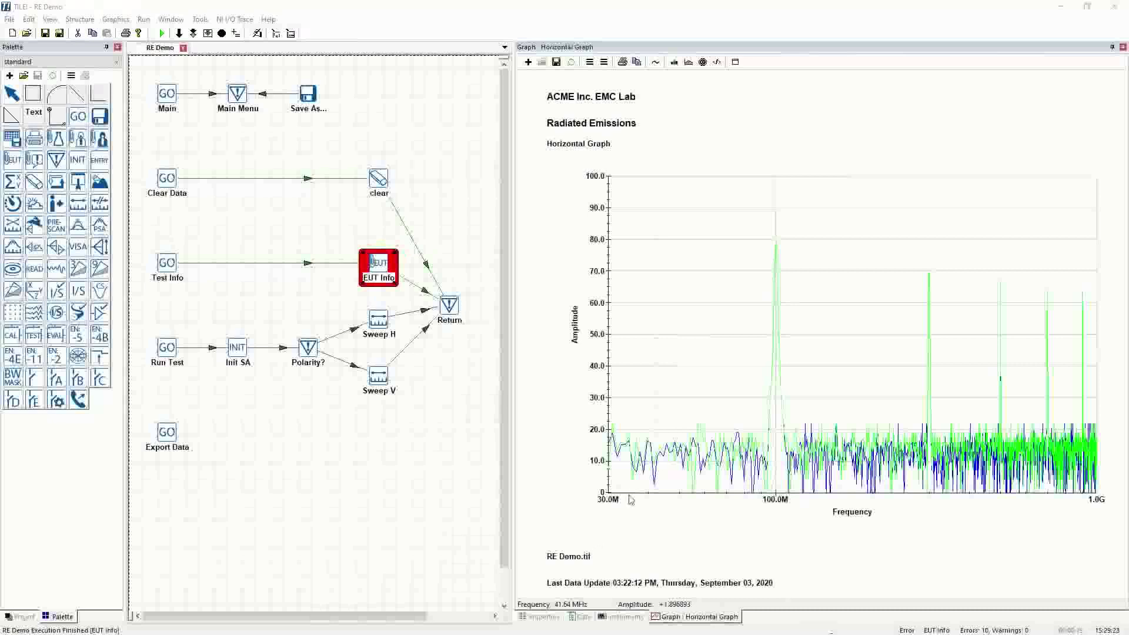
Display the floating EUT box on the graph with EUT Info as its source, and apply the setup
double_click(660, 372)
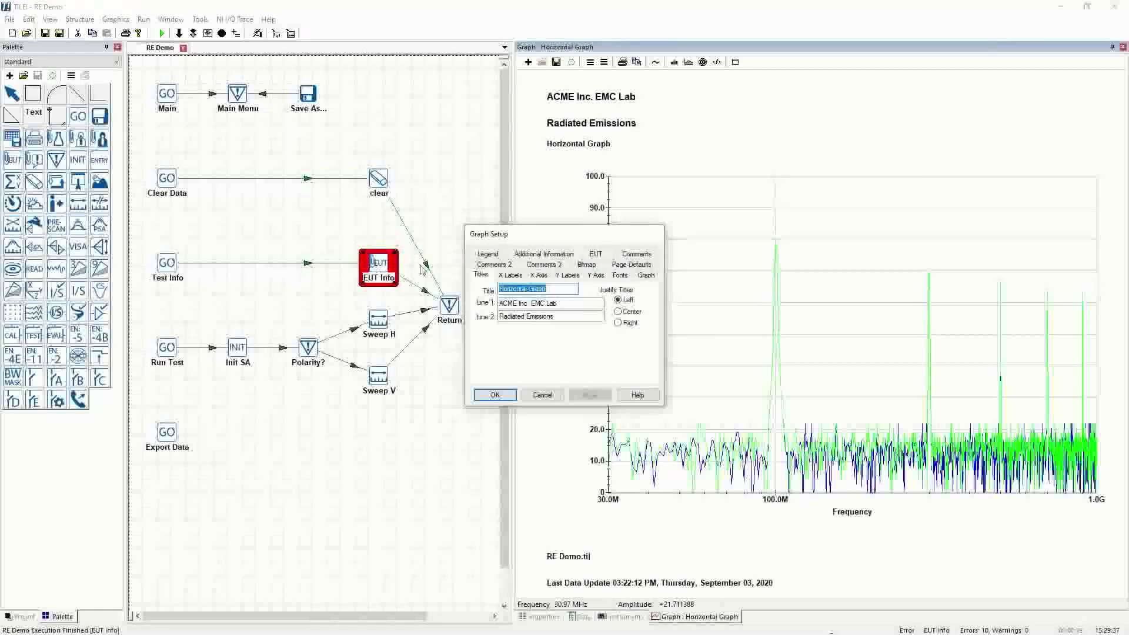
left_click(600, 255)
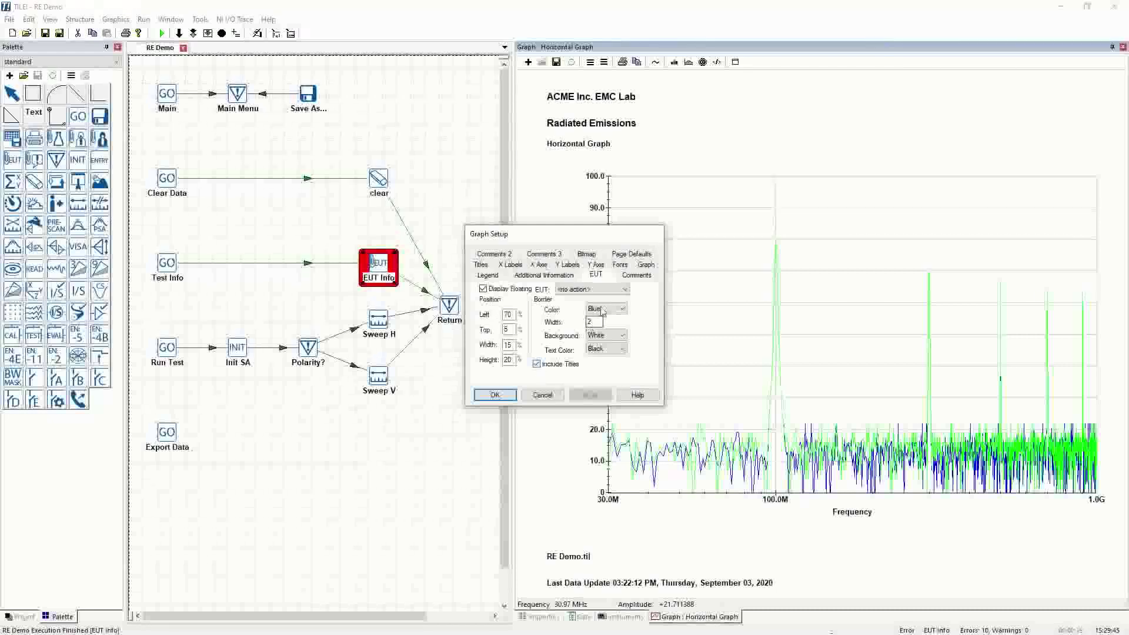
left_click(591, 289)
left_click(566, 308)
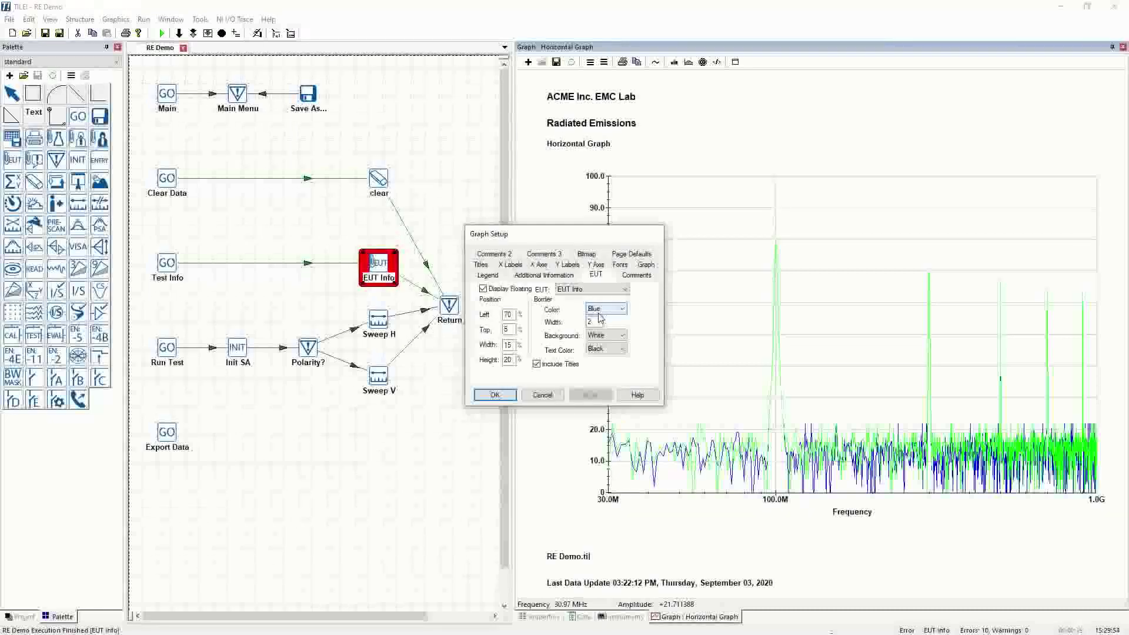
left_click(494, 394)
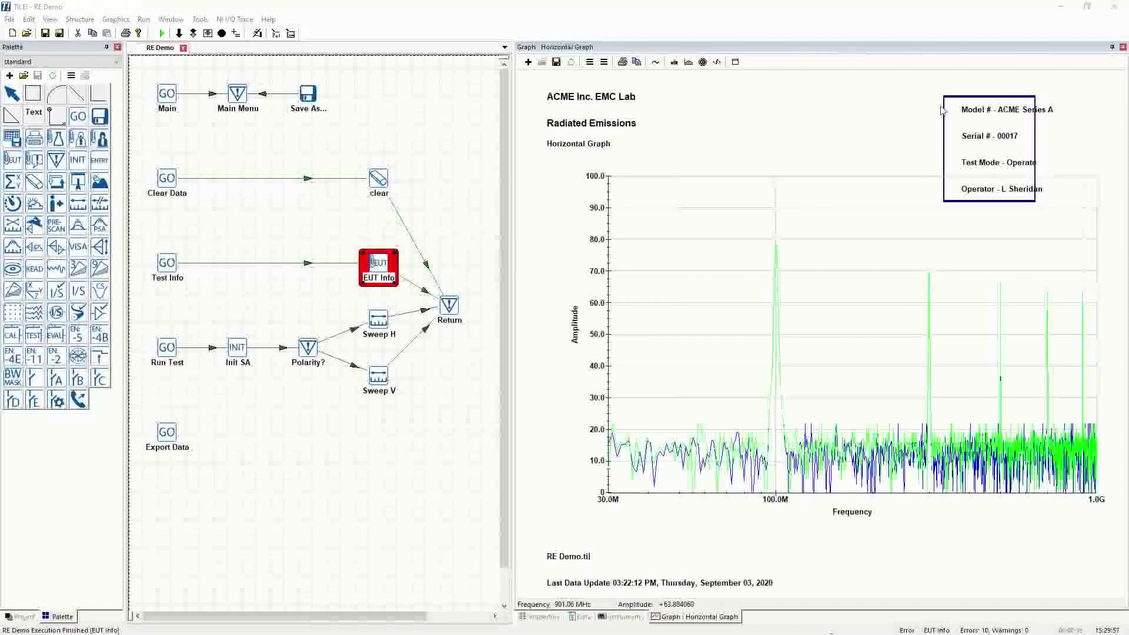
Change the border color of the graph's floating EUT box to White and apply the setup
left_click(589, 63)
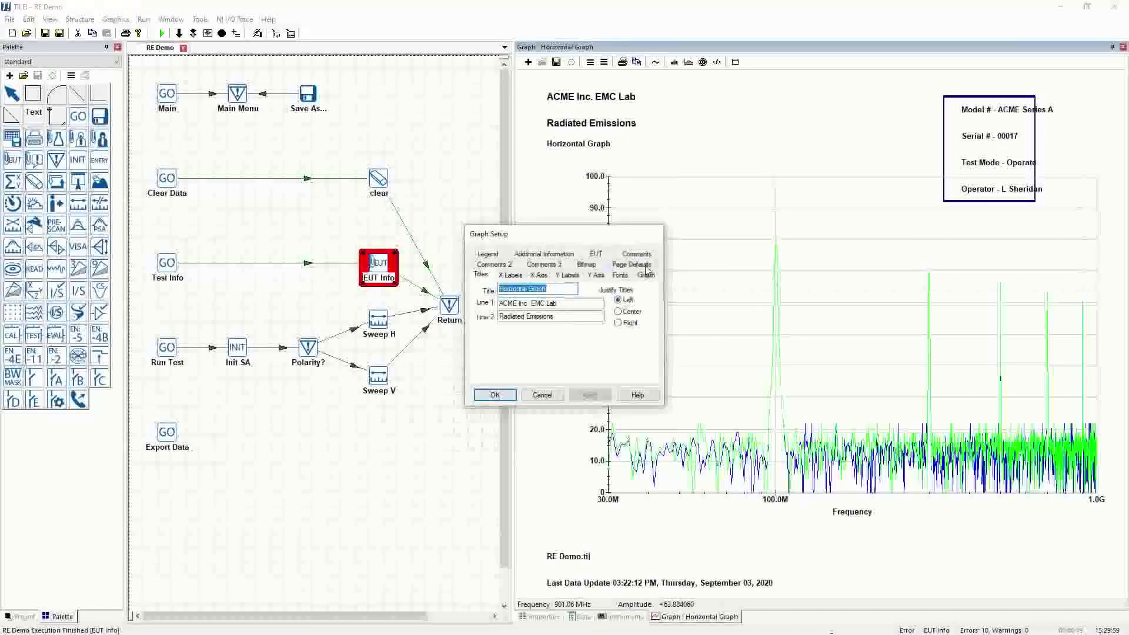
left_click(596, 254)
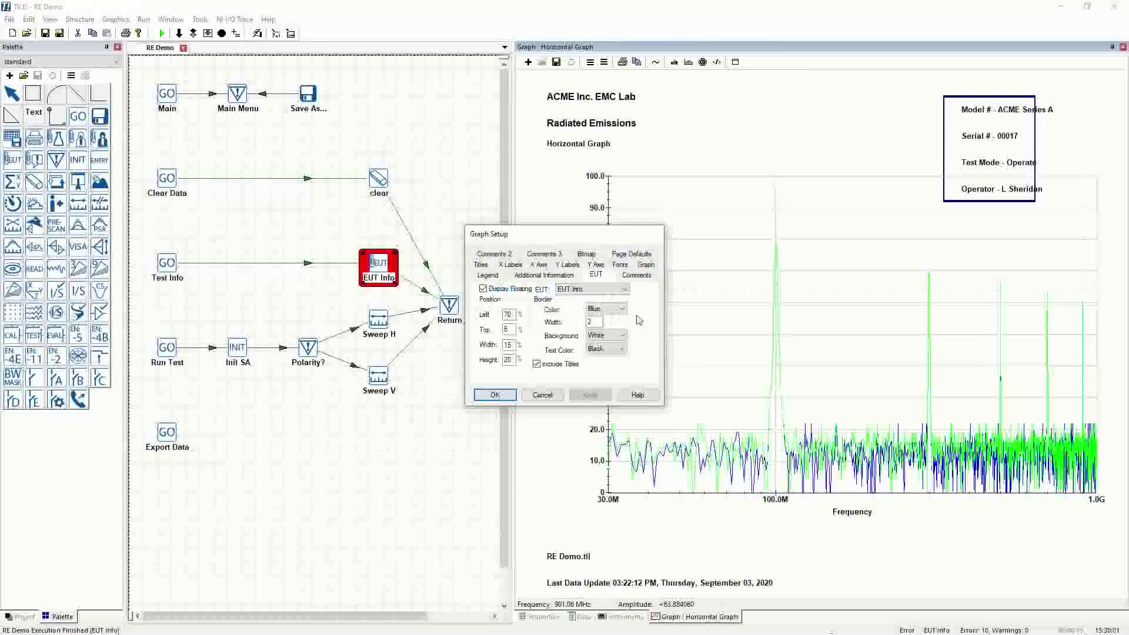
left_click(624, 309)
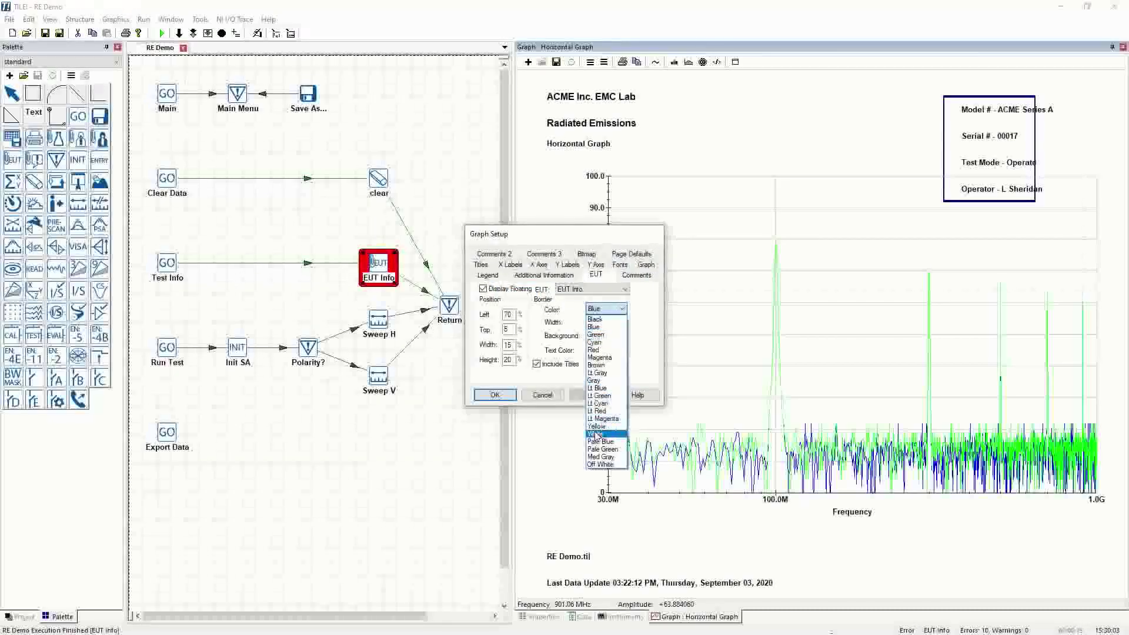
left_click(605, 436)
left_click(495, 394)
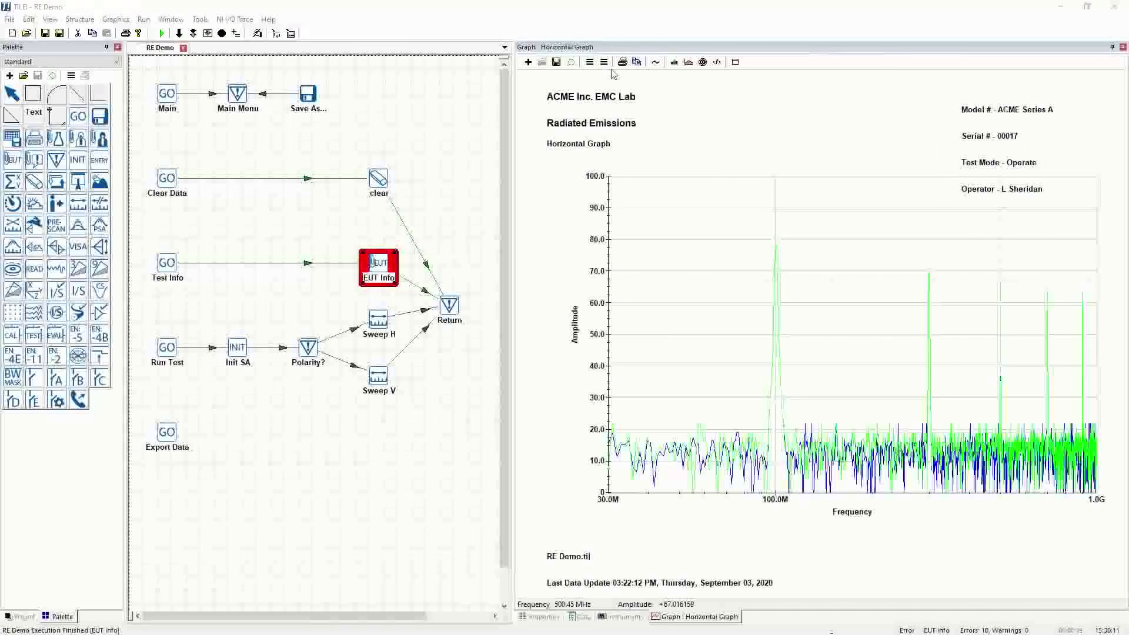
Position the floating EUT box at Left 75% and Top 3% with a height of 15%, and apply the setup
left_click(589, 63)
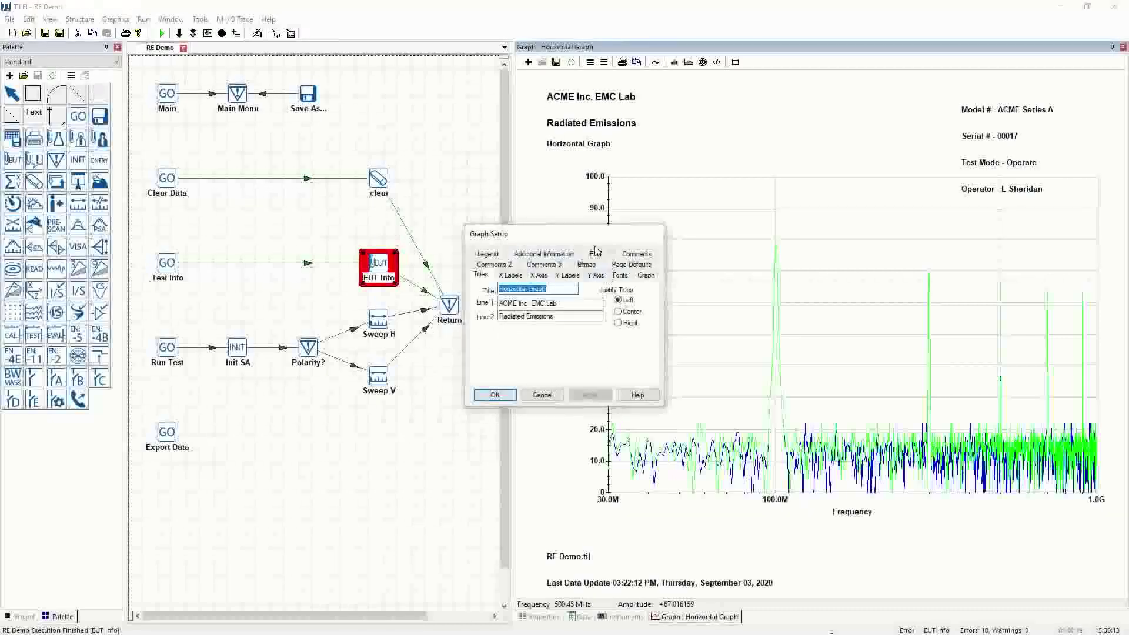
left_click(595, 254)
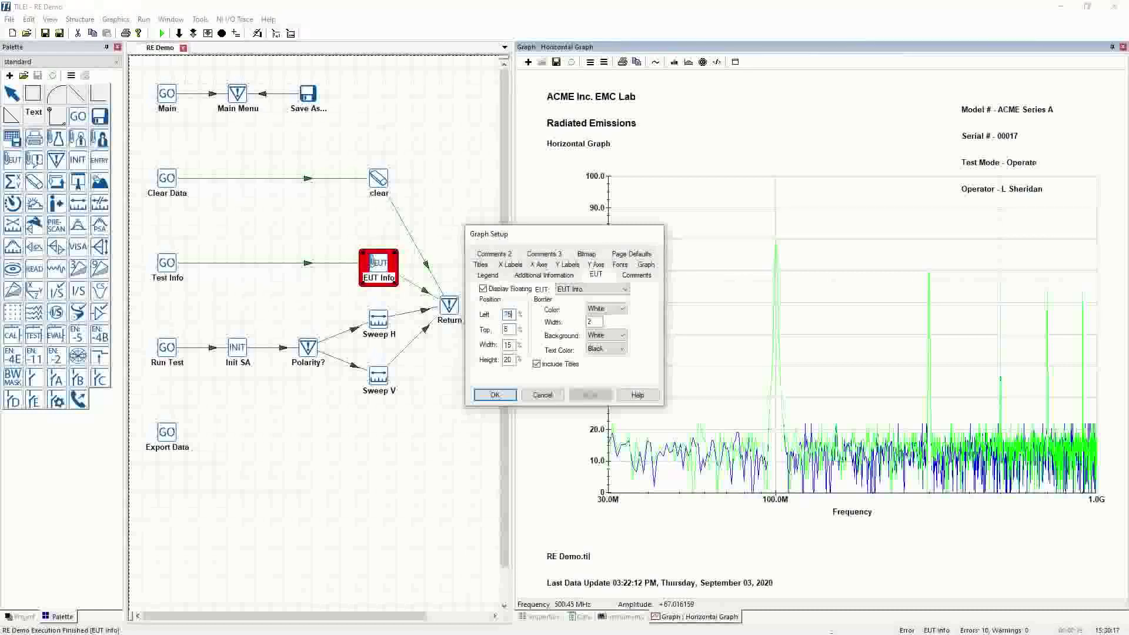
double_click(506, 329)
type("3")
double_click(506, 360)
type("15")
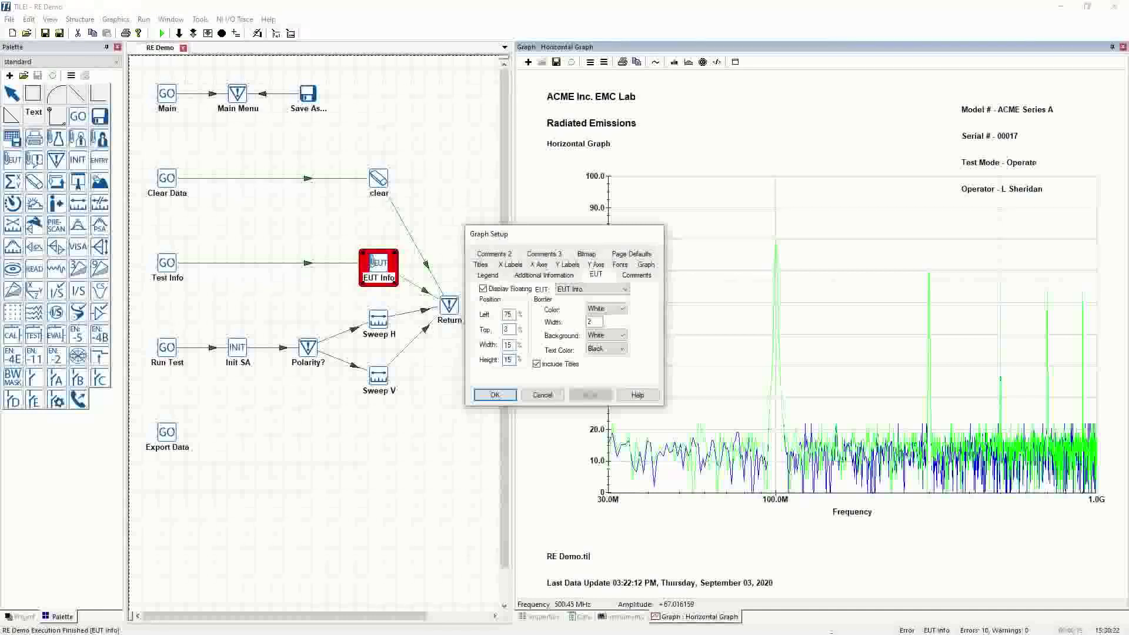
left_click(499, 394)
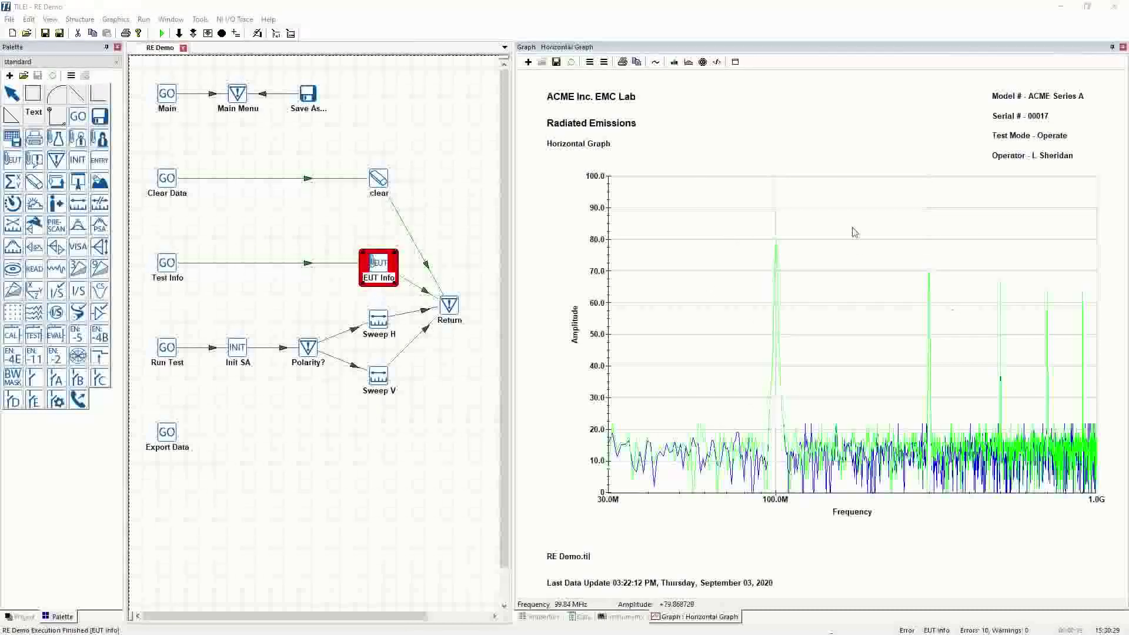
Turn on the graph's legend and set its border color to White in the graph setup
left_click(590, 62)
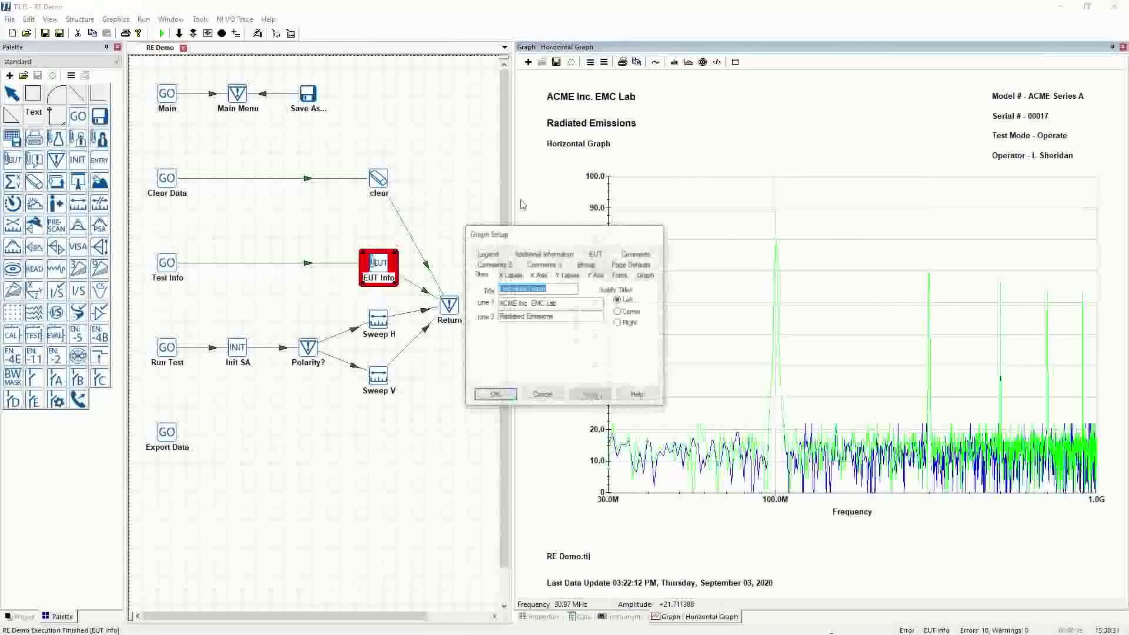
left_click(488, 253)
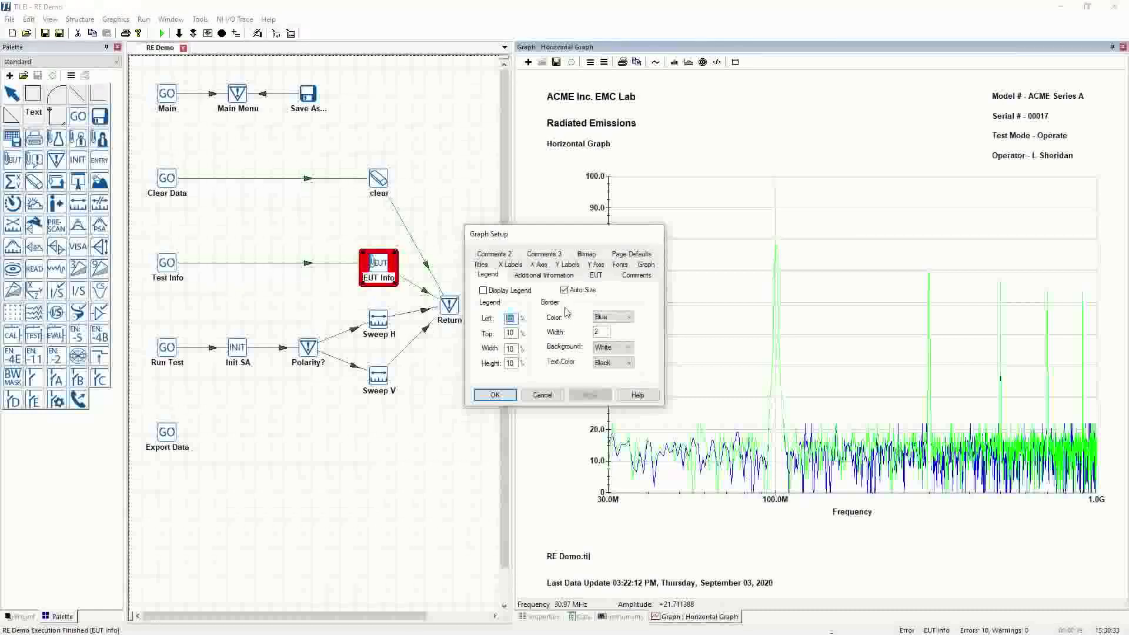
left_click(503, 294)
left_click(628, 317)
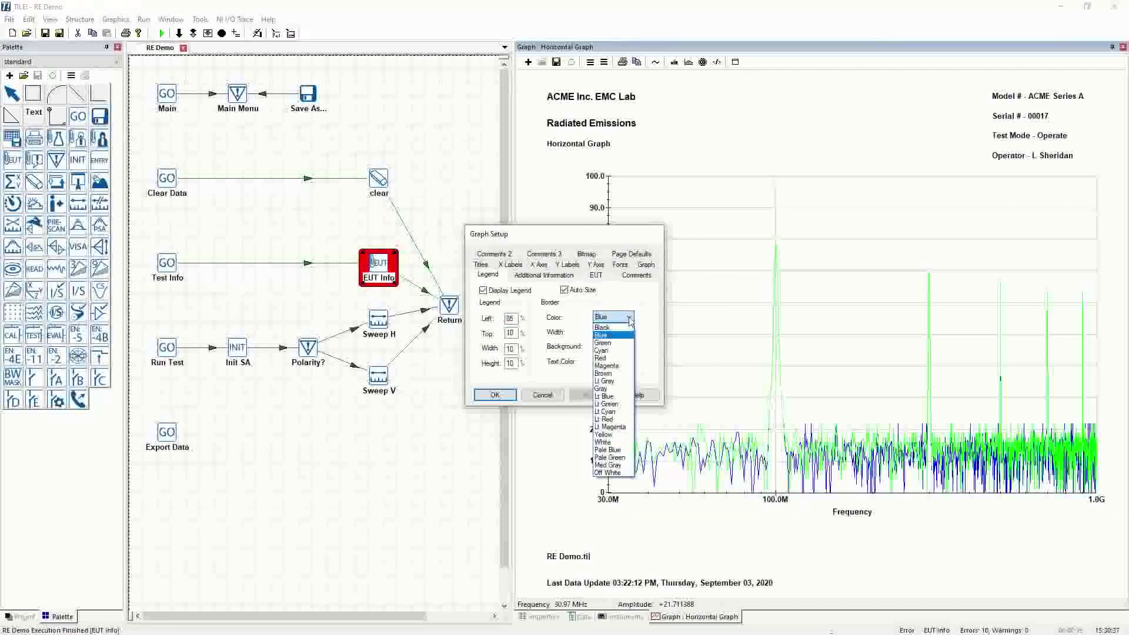
left_click(602, 442)
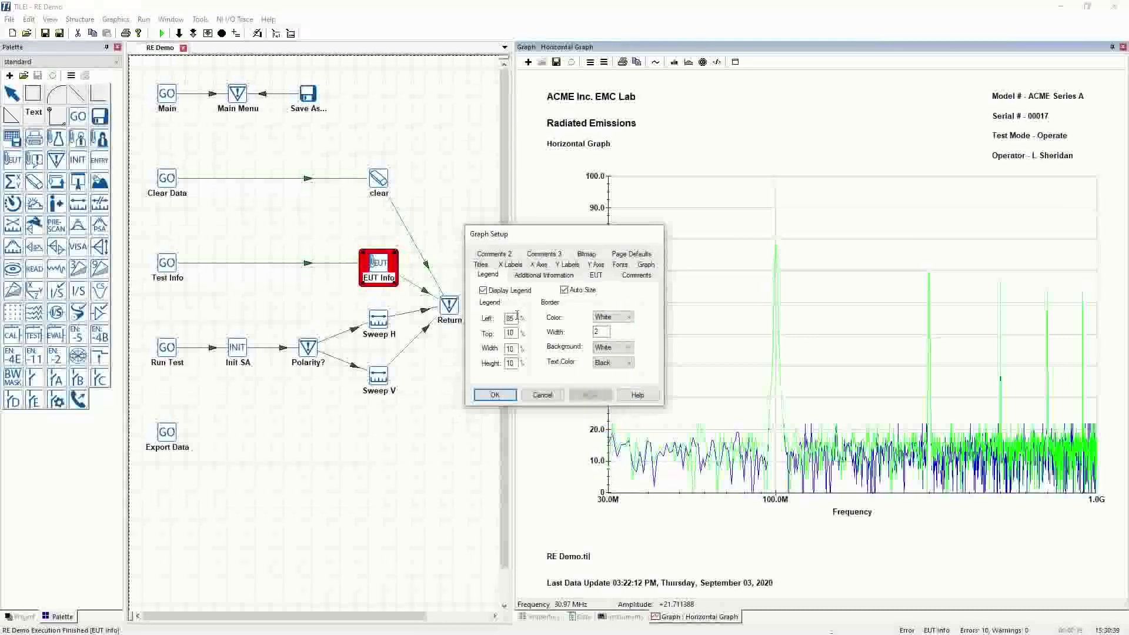
Position the legend at Left 16% and Top 21%, and apply the graph setup
left_click_drag(555, 243, 398, 243)
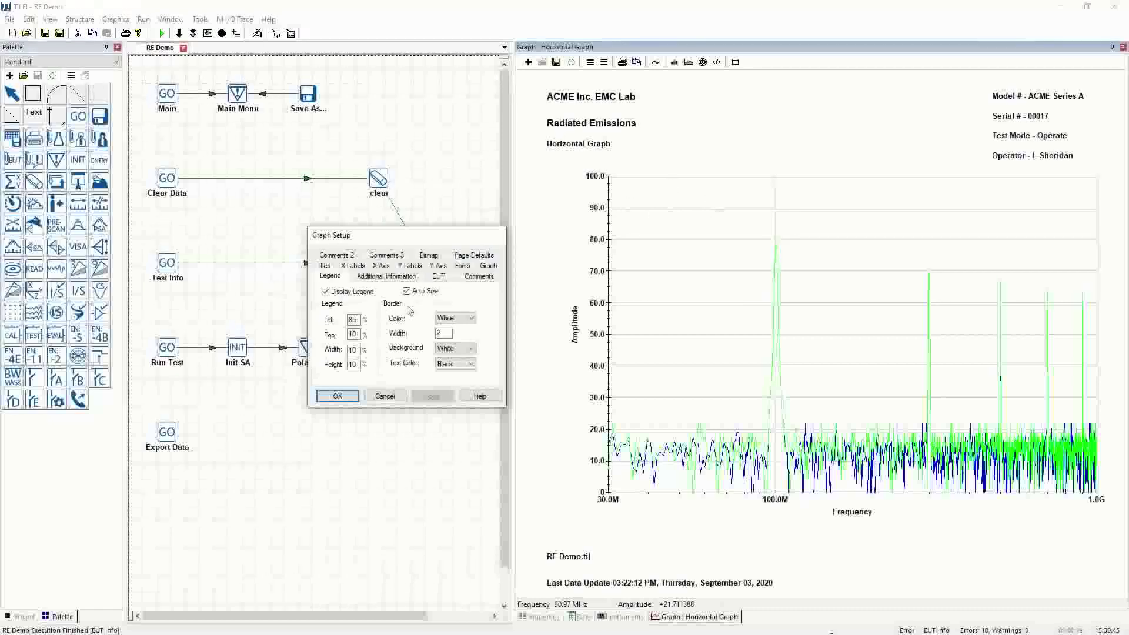
left_click_drag(359, 319, 314, 317)
type("2")
key("BackSpace")
left_click_drag(358, 334, 292, 332)
type("21")
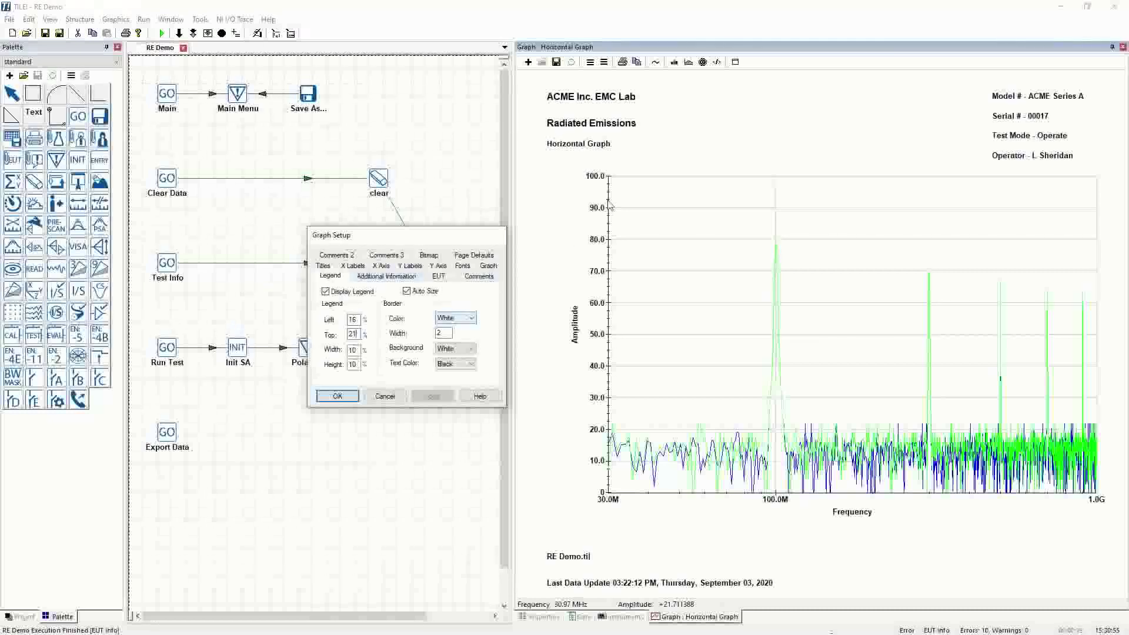
left_click(338, 397)
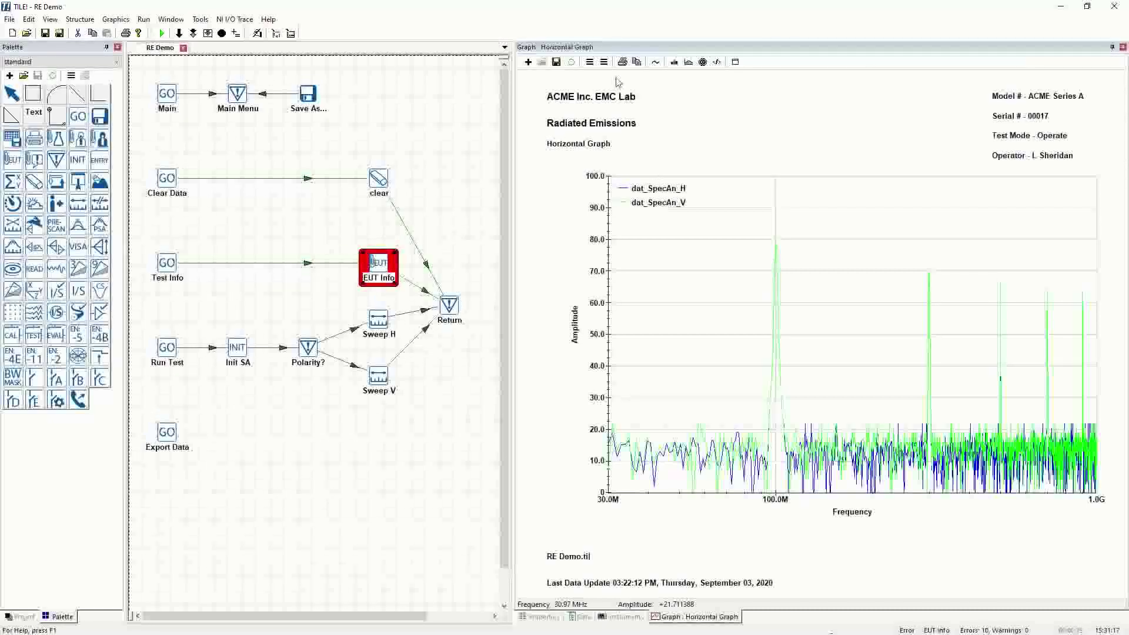
Set the first description of dat_SpecAn_H to Horizontal Data and of dat_SpecAn_V to Vertical Data, and apply the display data settings
left_click(604, 62)
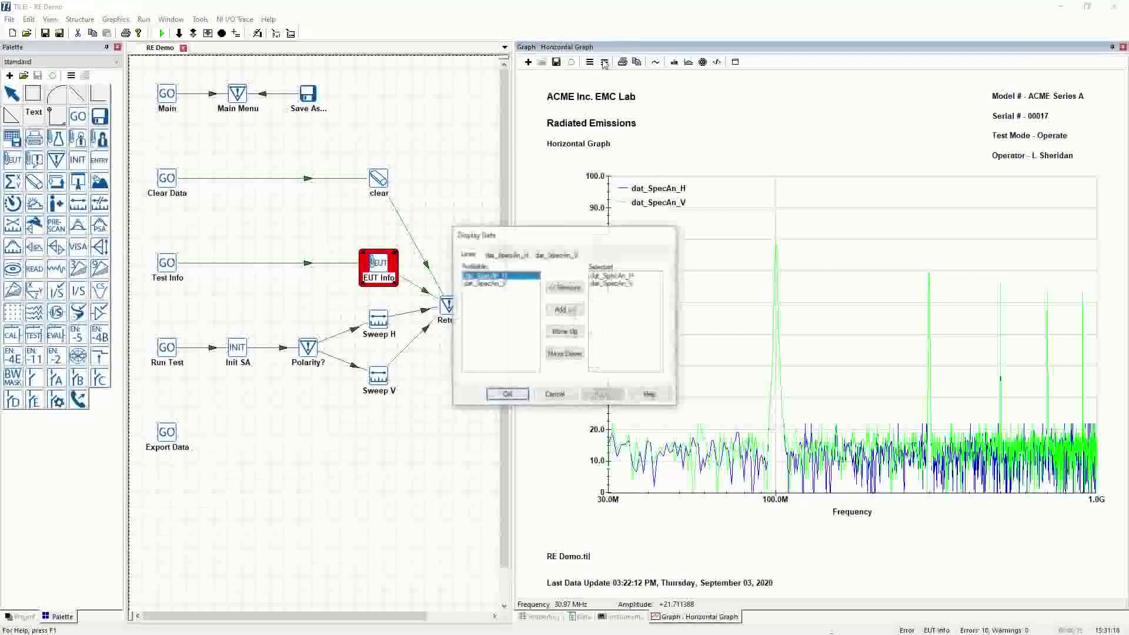
left_click(528, 258)
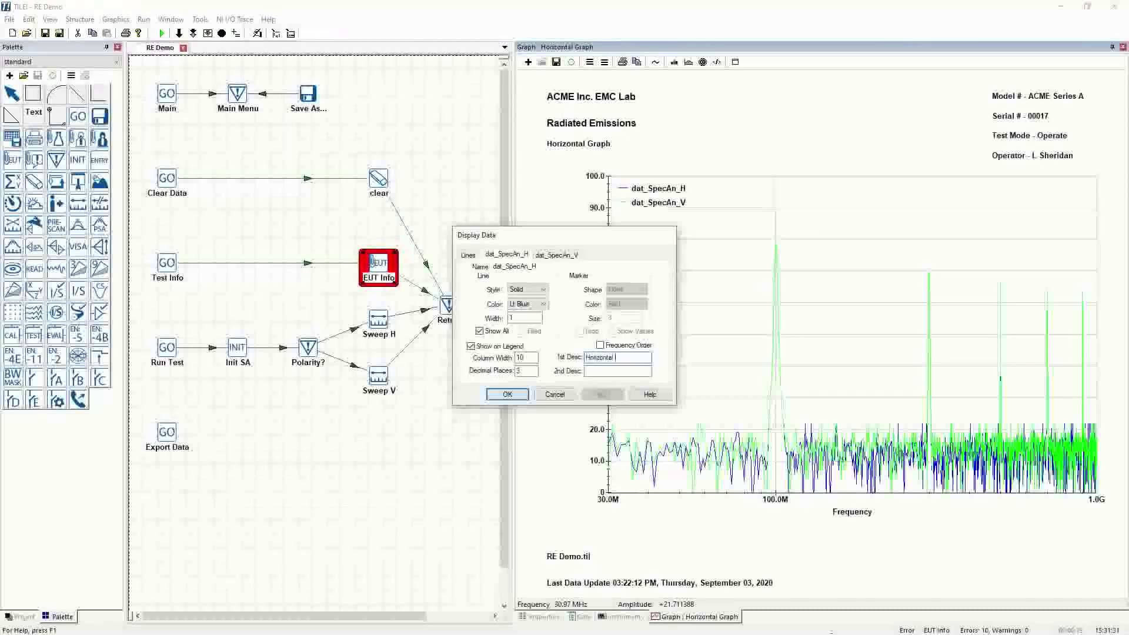
type("ata")
left_click(558, 256)
type("Ver")
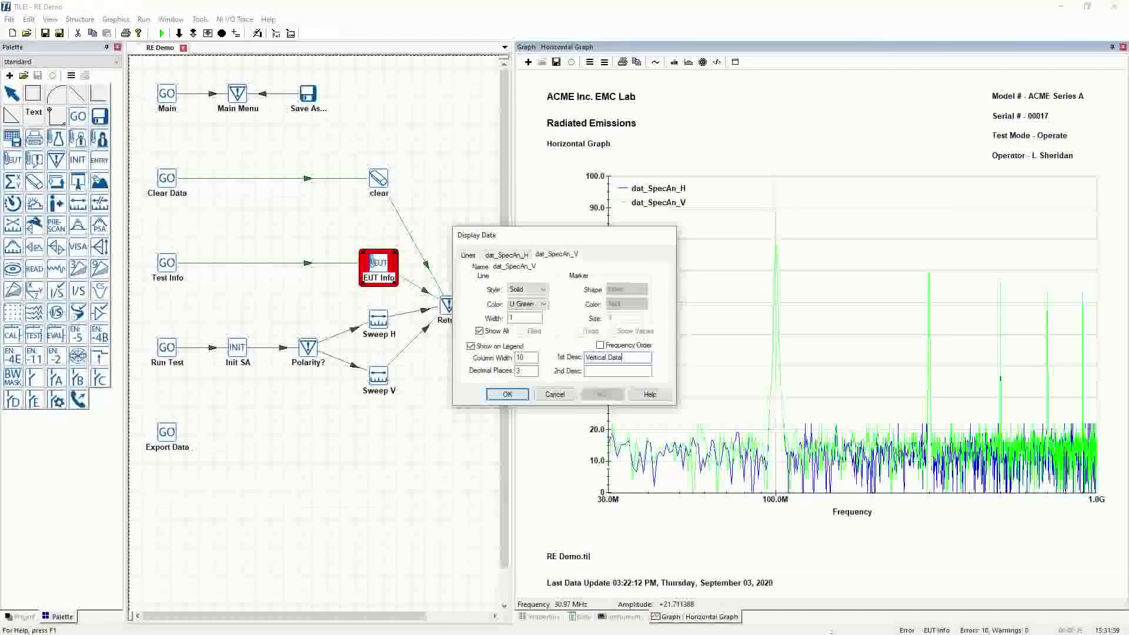
left_click(507, 394)
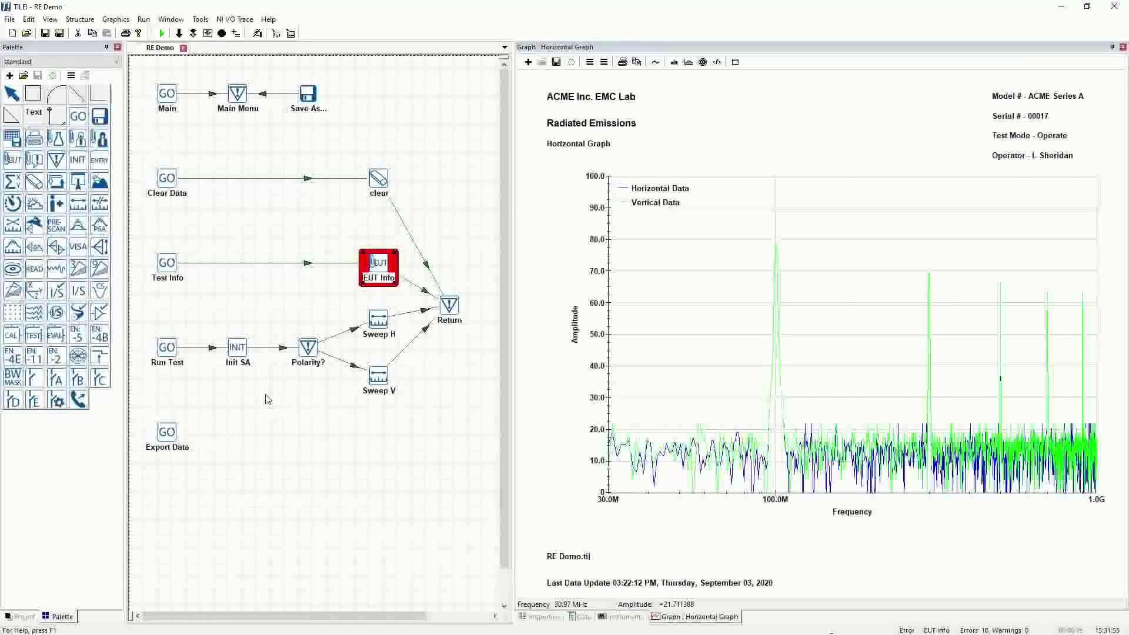
Duplicate the Horizontal Graph within the project's graphs by copying and pasting it
mouse_move(504, 139)
left_mouse_down()
mouse_move(513, 175)
mouse_move(505, 139)
left_mouse_up()
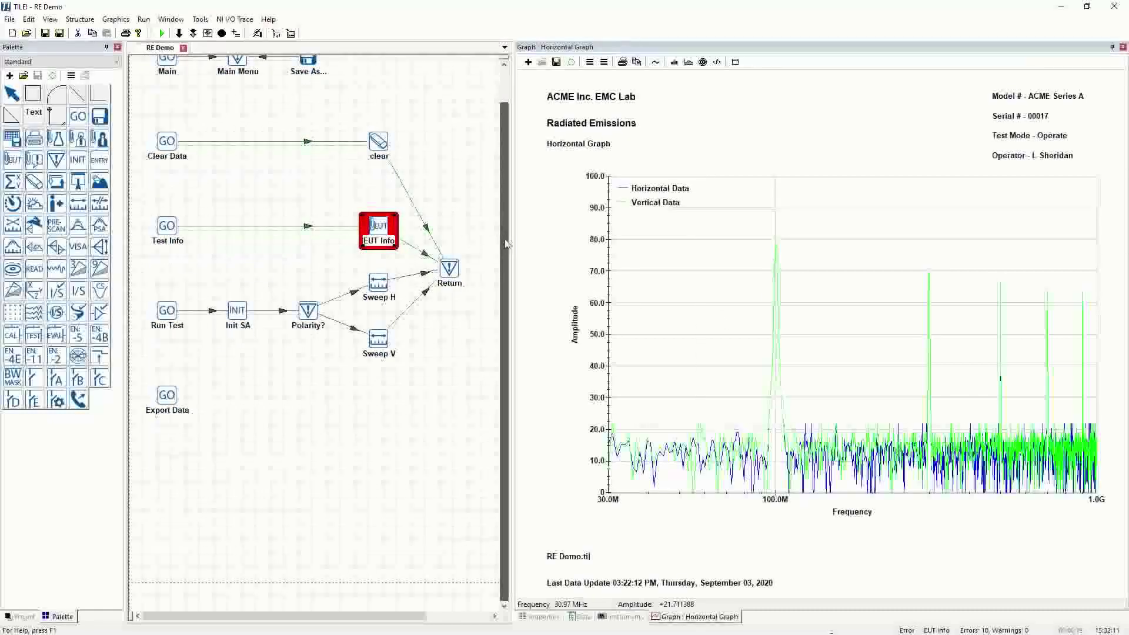
left_click(21, 617)
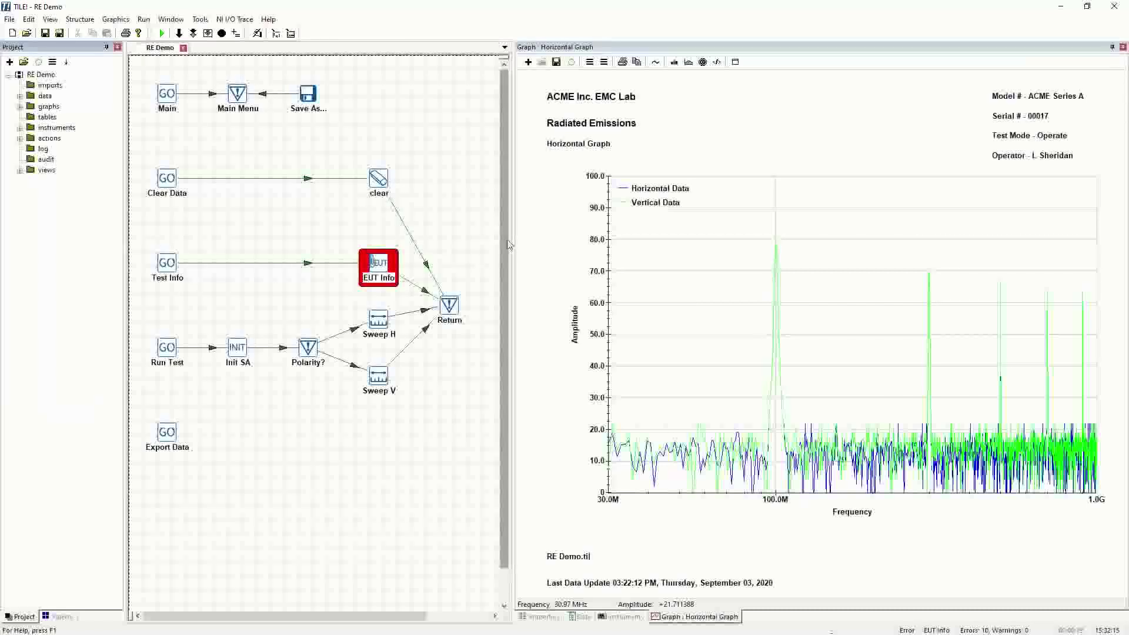
left_click(20, 107)
left_click(71, 117)
right_click(72, 118)
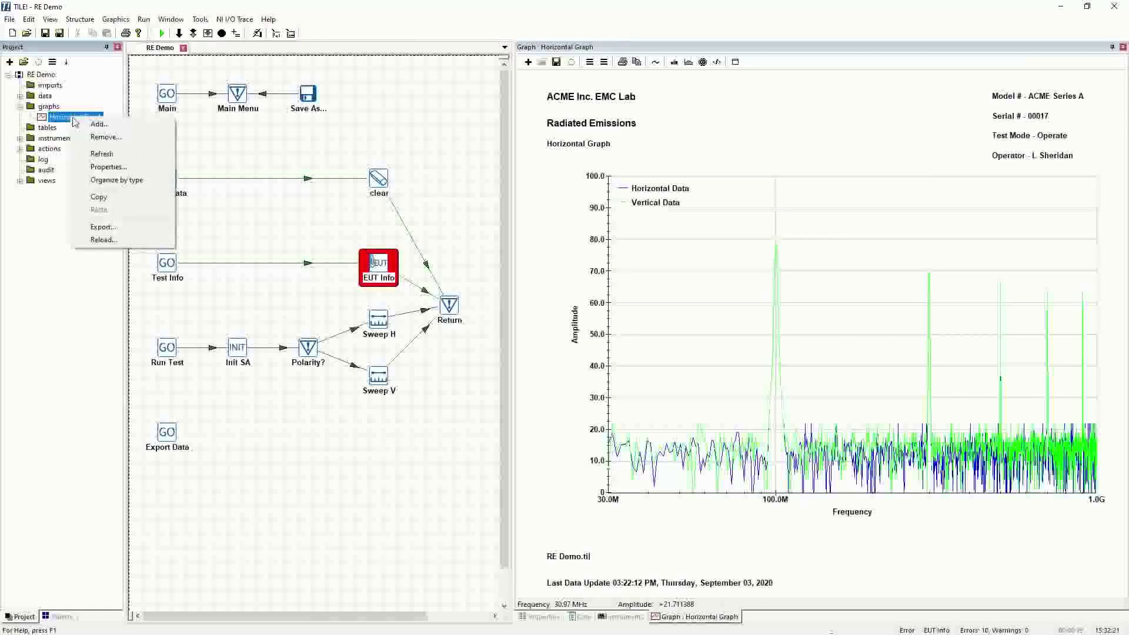
left_click(100, 197)
right_click(89, 122)
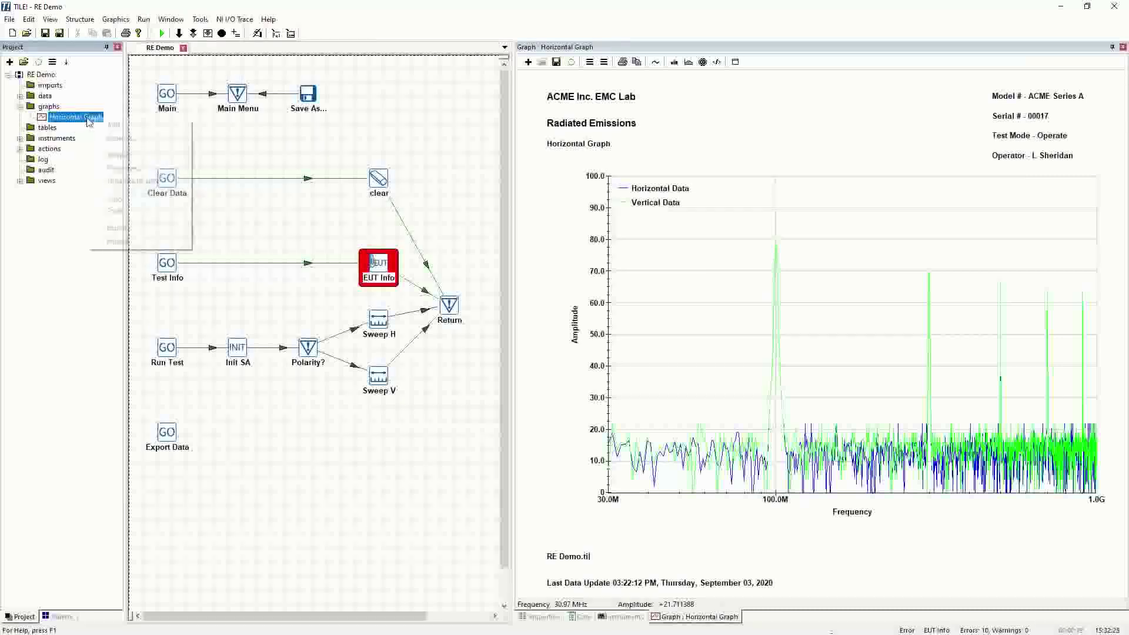
left_click(109, 210)
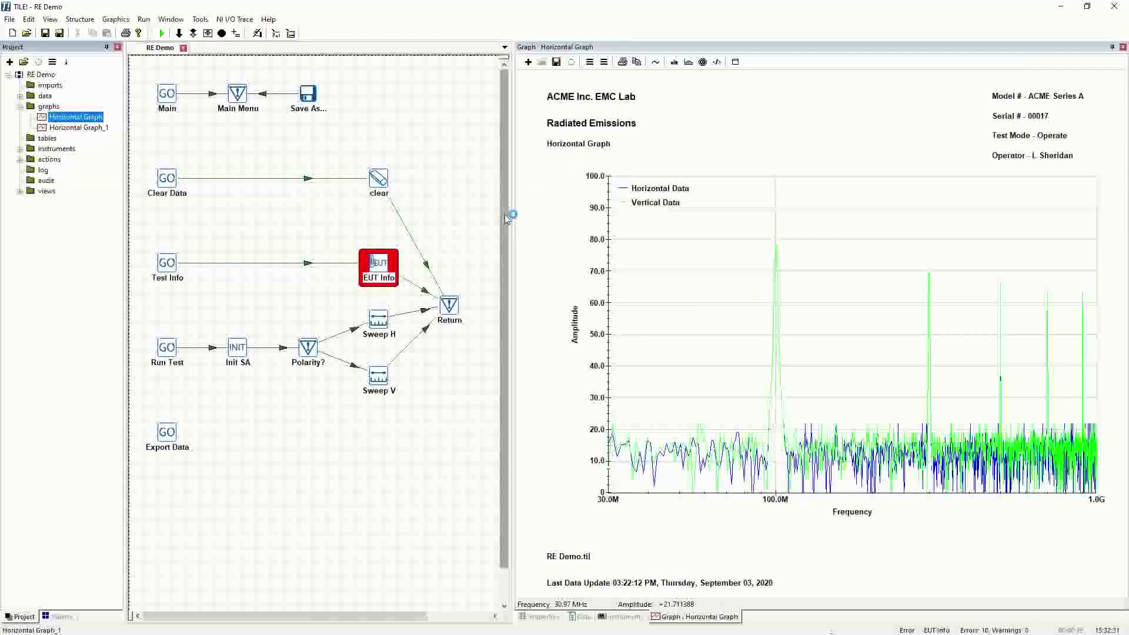
Open the duplicated graph, change its title to Vertical Graph, and apply the graph setup
double_click(76, 128)
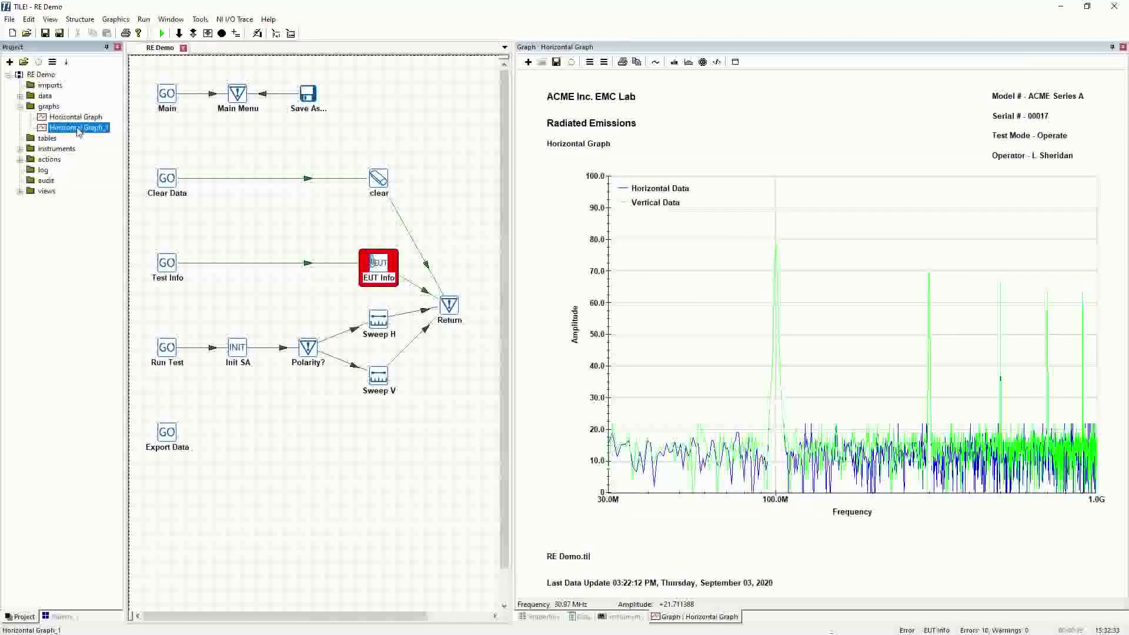
left_click(590, 62)
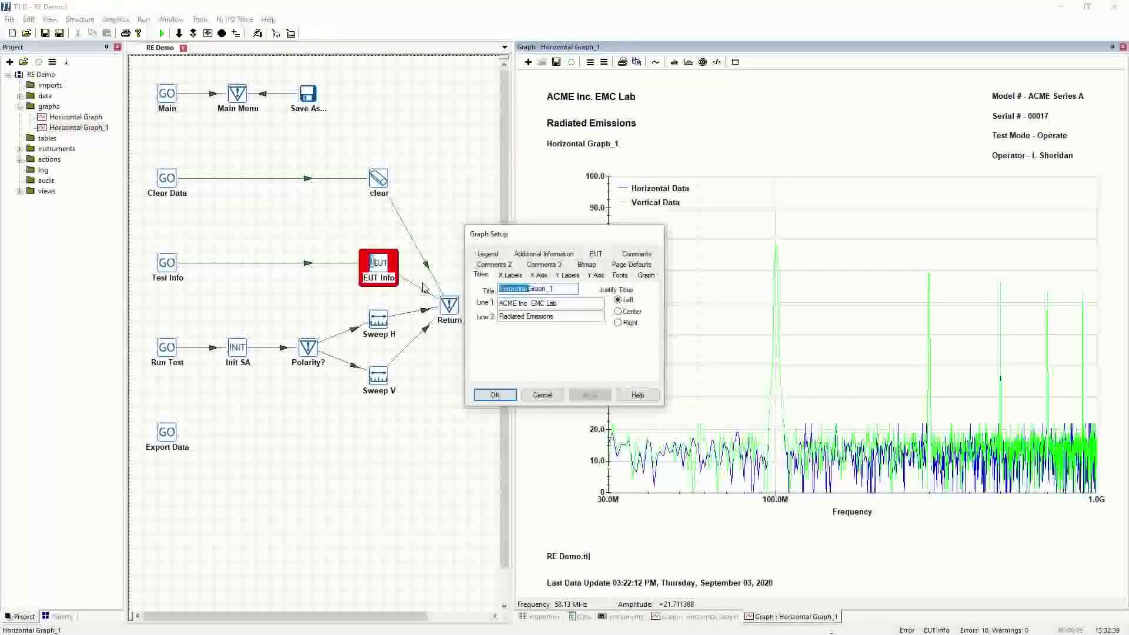
type("Vertical")
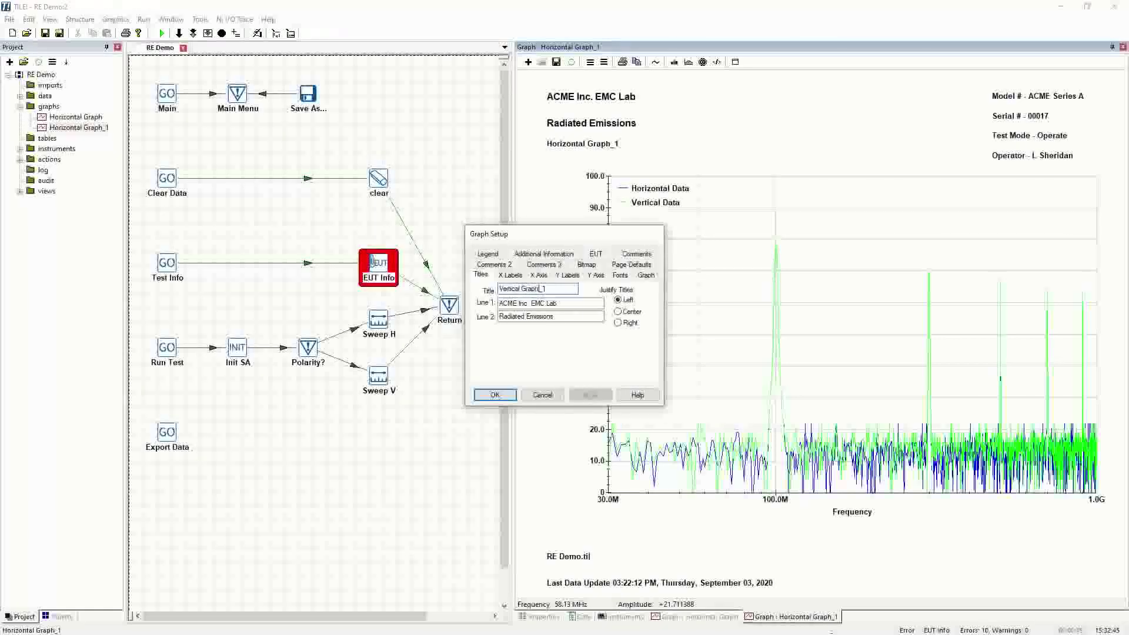
left_click(496, 395)
Remove dat_SpecAn_H from the Vertical Graph's selected display data and dat_SpecAn_V from the Horizontal Graph's, applying both
left_click(603, 62)
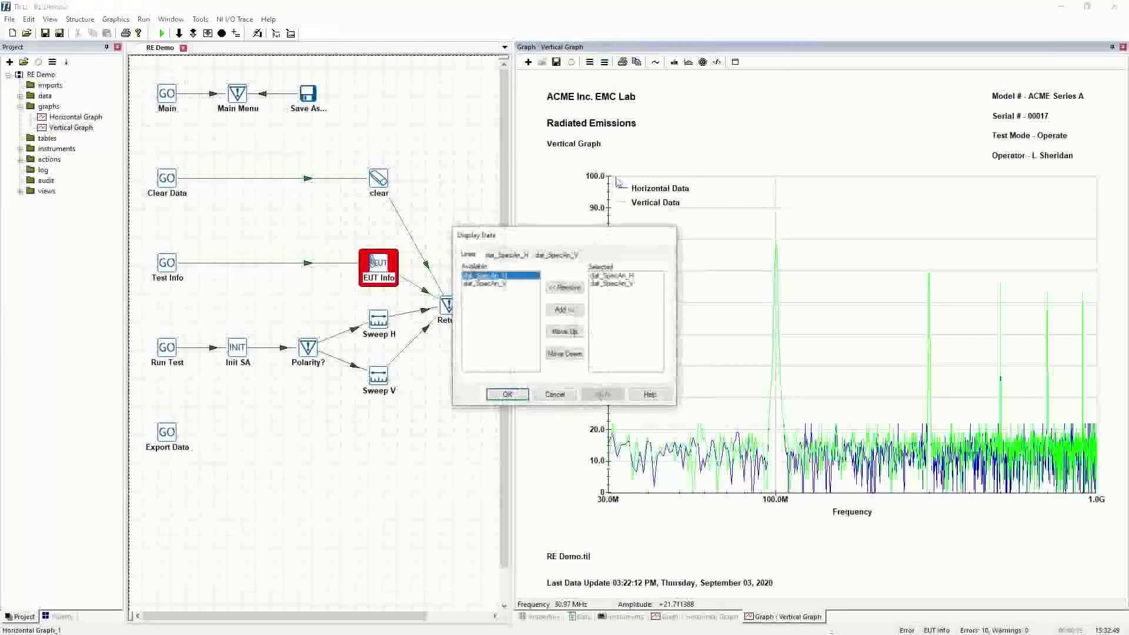
left_click(508, 396)
left_click(679, 617)
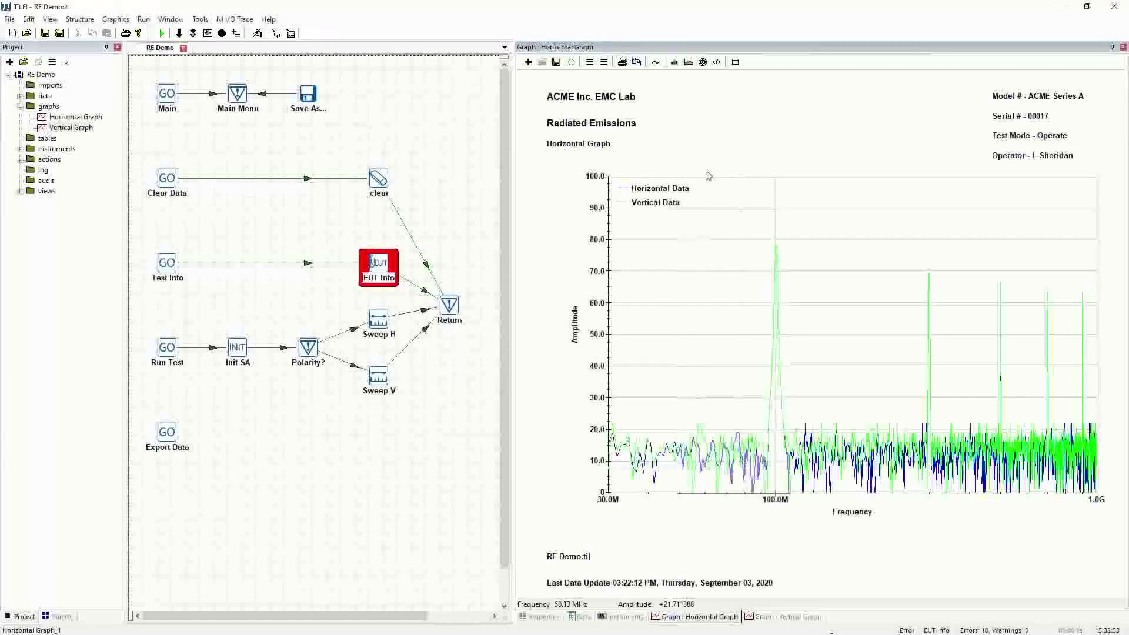
left_click(604, 63)
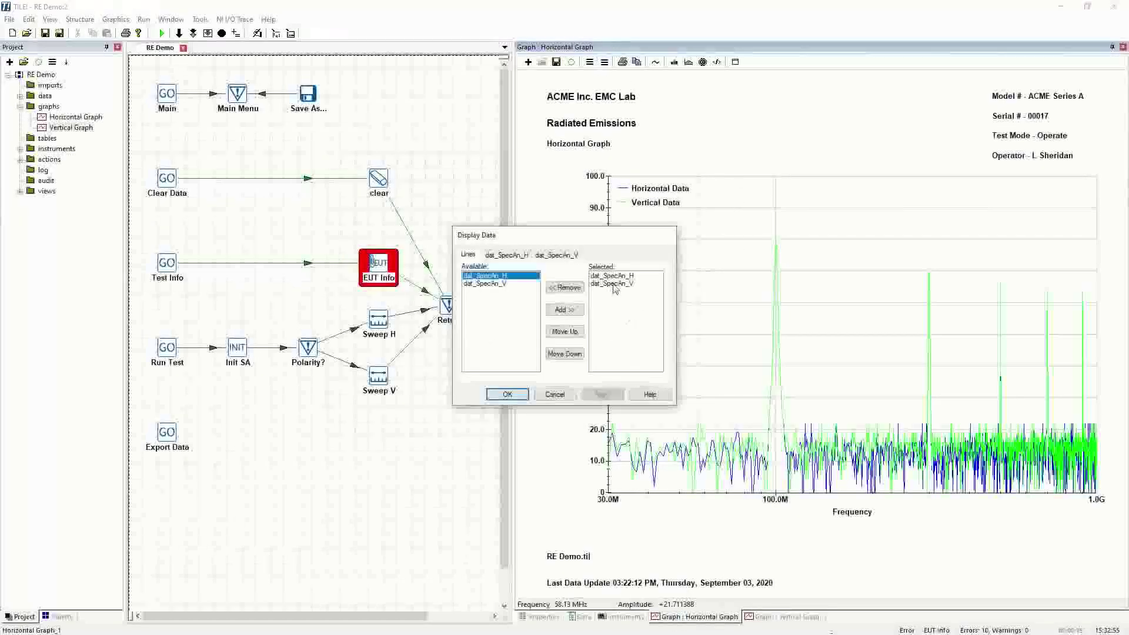
left_click(508, 395)
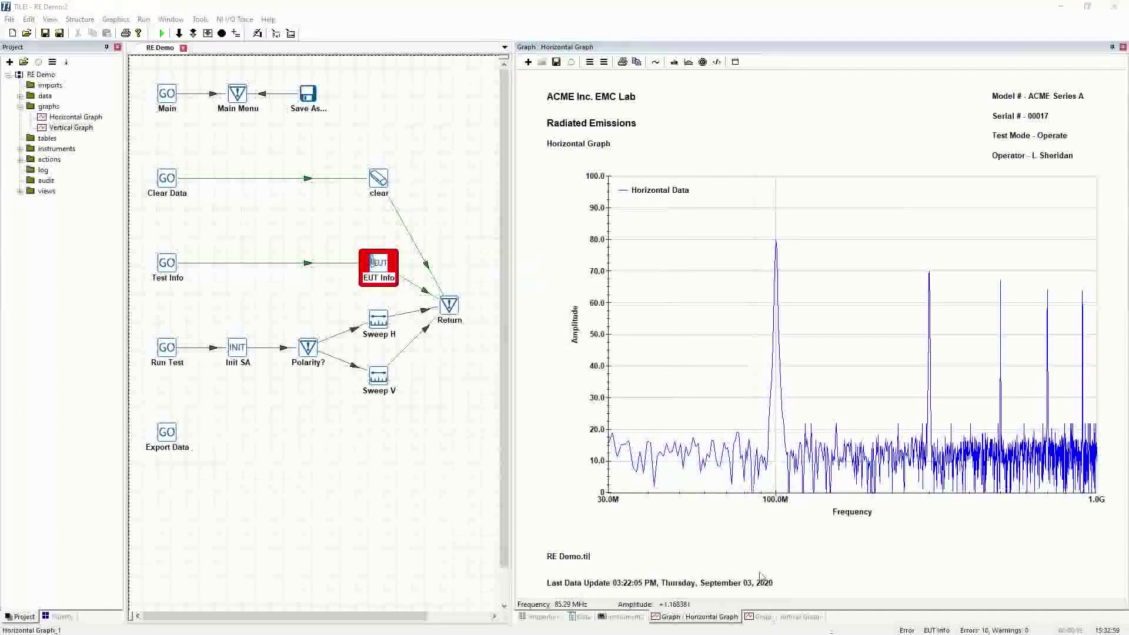
Compare the Vertical Graph and the Horizontal Graph by switching between them, ending on the Horizontal Graph
left_click(772, 617)
left_click(710, 618)
left_click(772, 617)
left_click(710, 617)
left_click(772, 617)
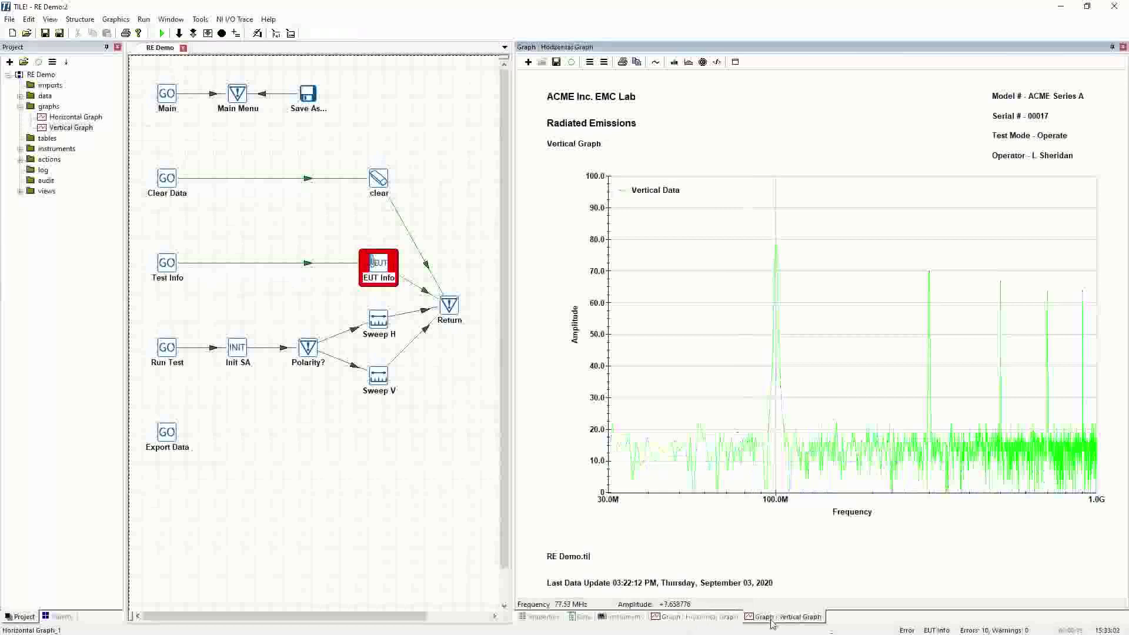
left_click(711, 617)
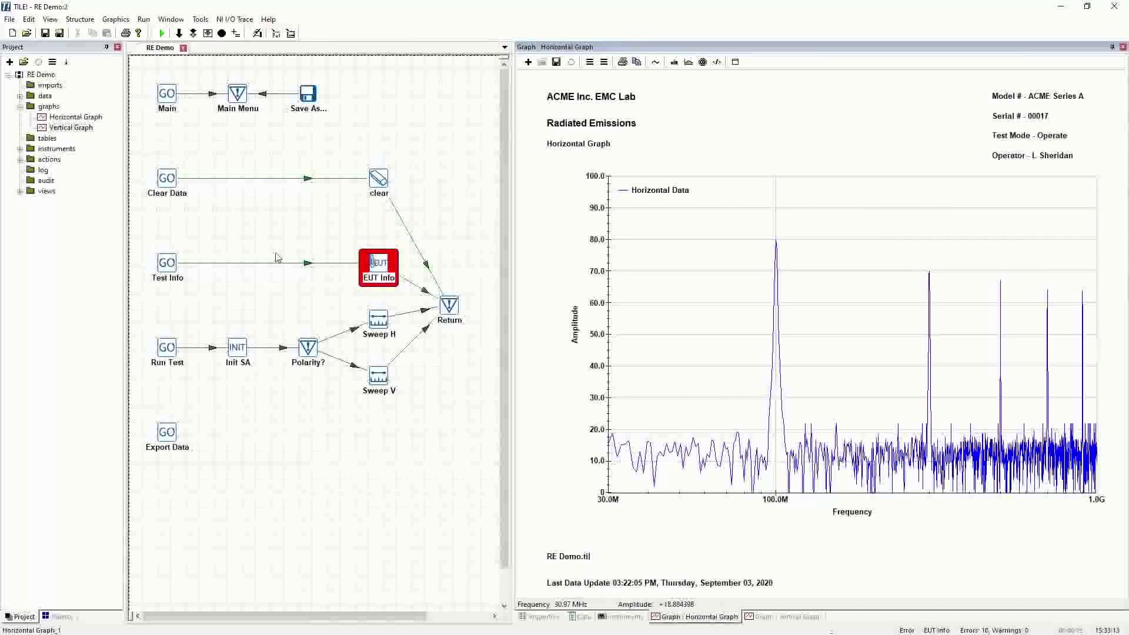
scroll(513, 284, "down", 1)
scroll(505, 276, "up", 1)
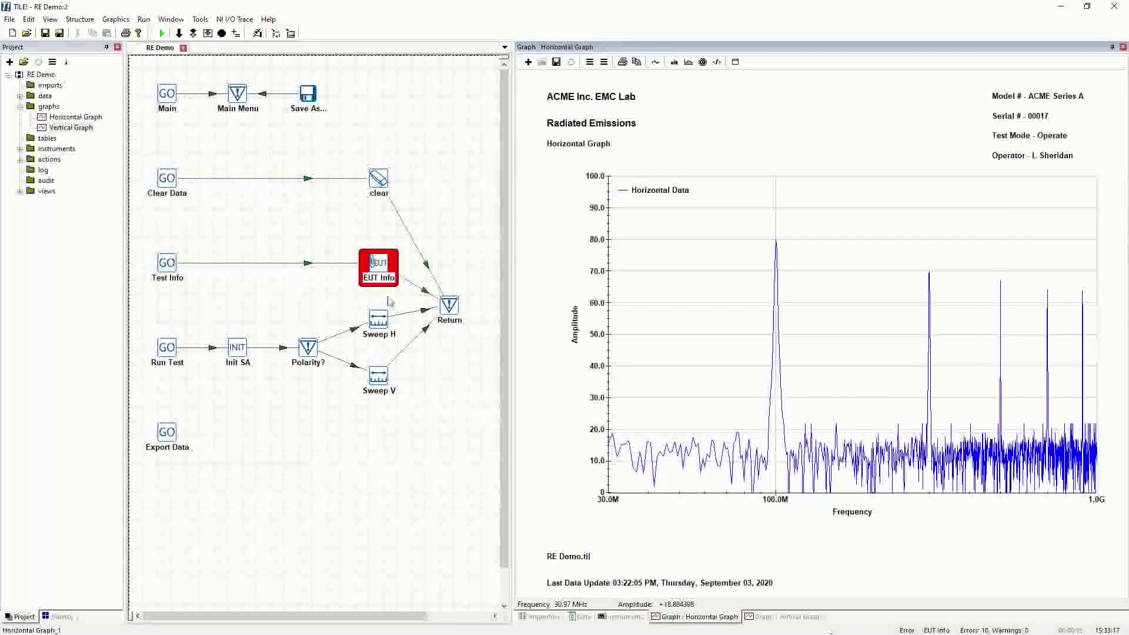
left_click(504, 186)
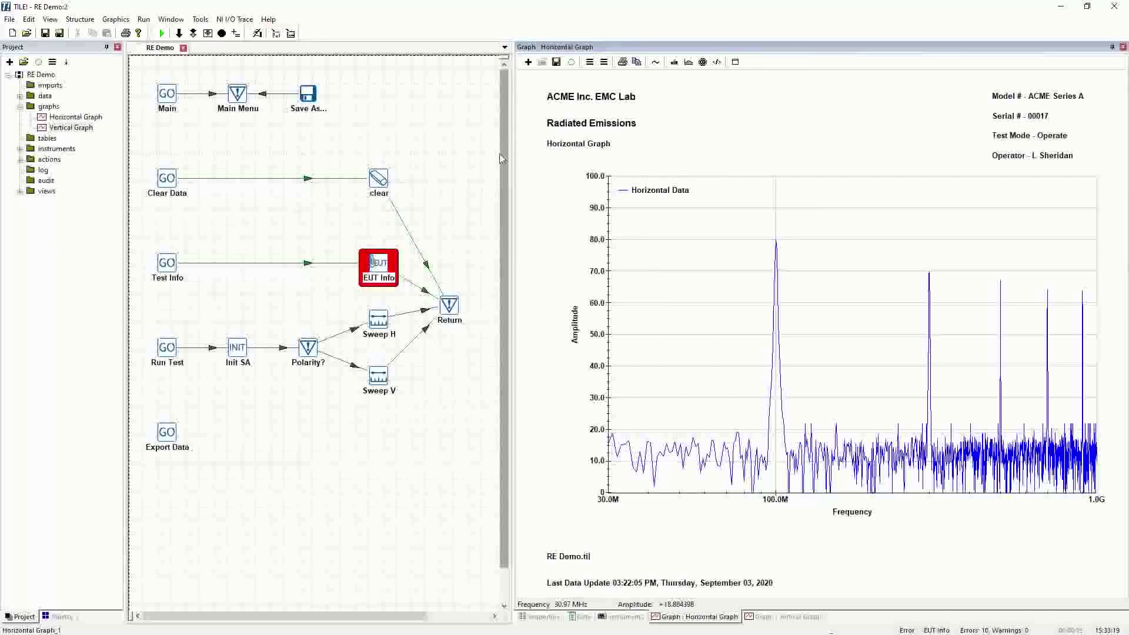